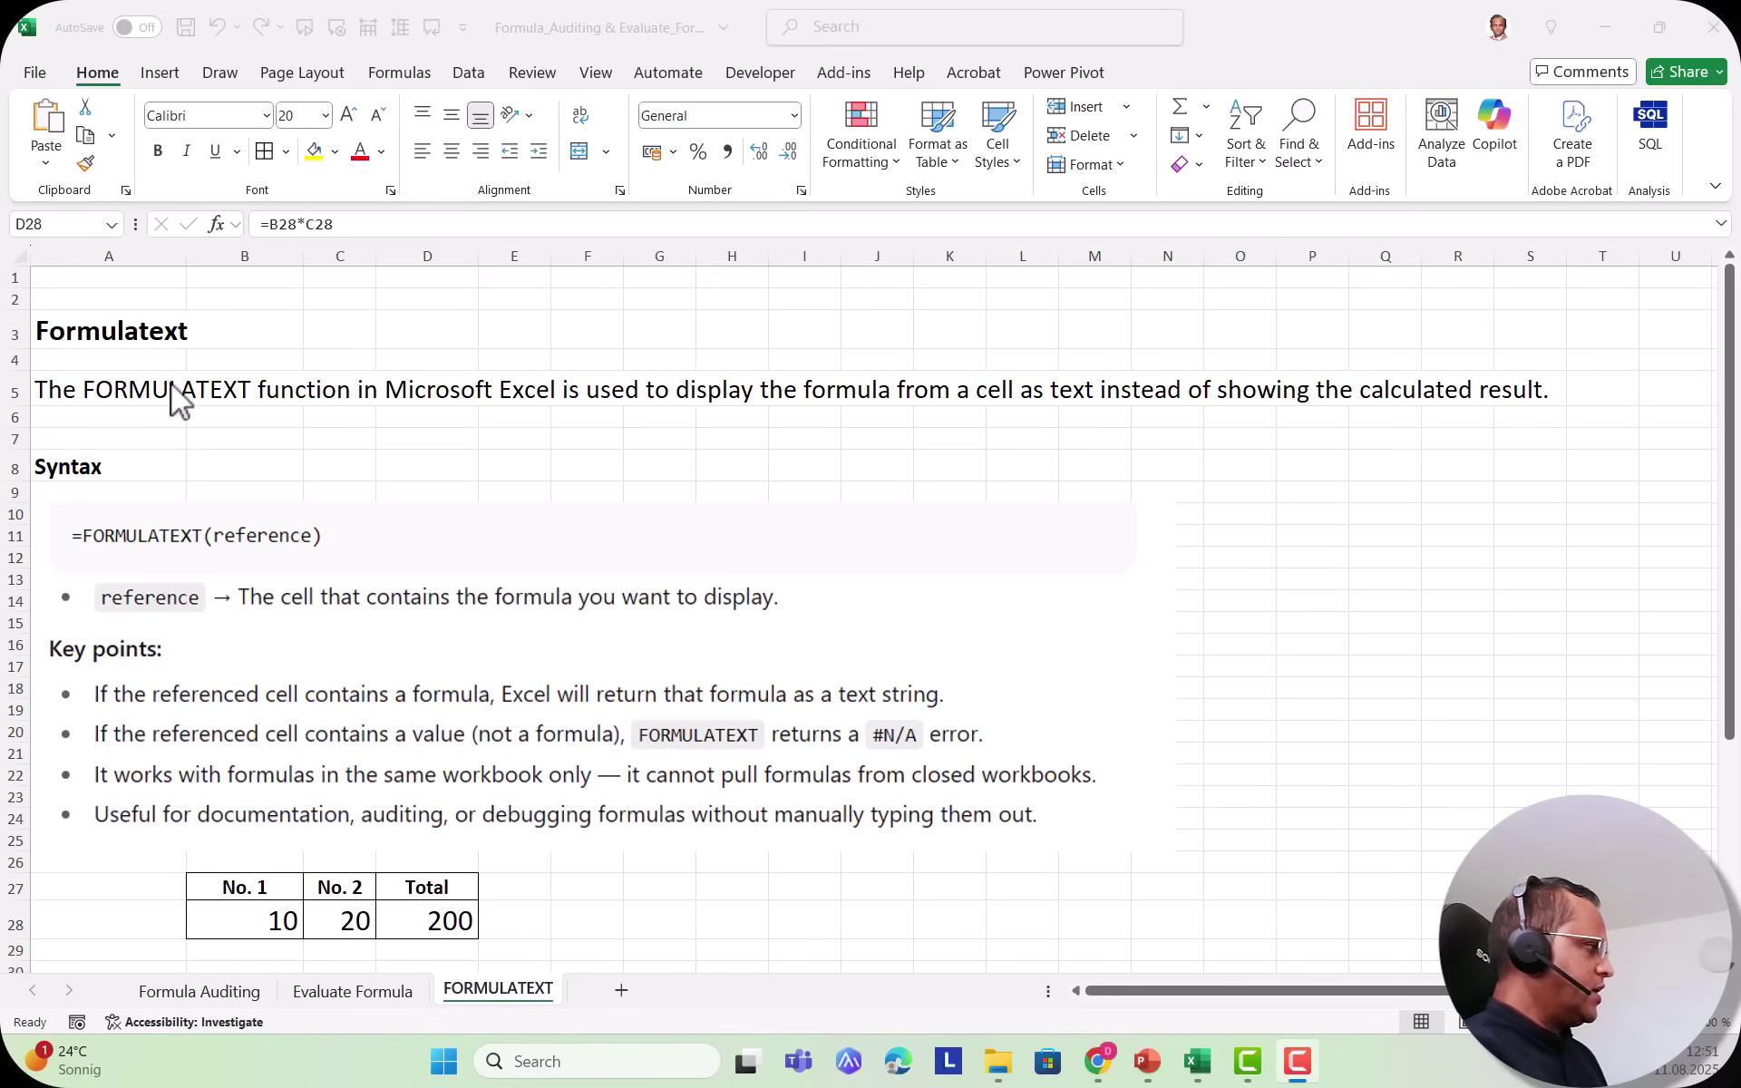
# Review the FORMULATEXT notes and examine the values in B28 and C28 and the formula behind the Total in D28.
pyautogui.click(134, 387)
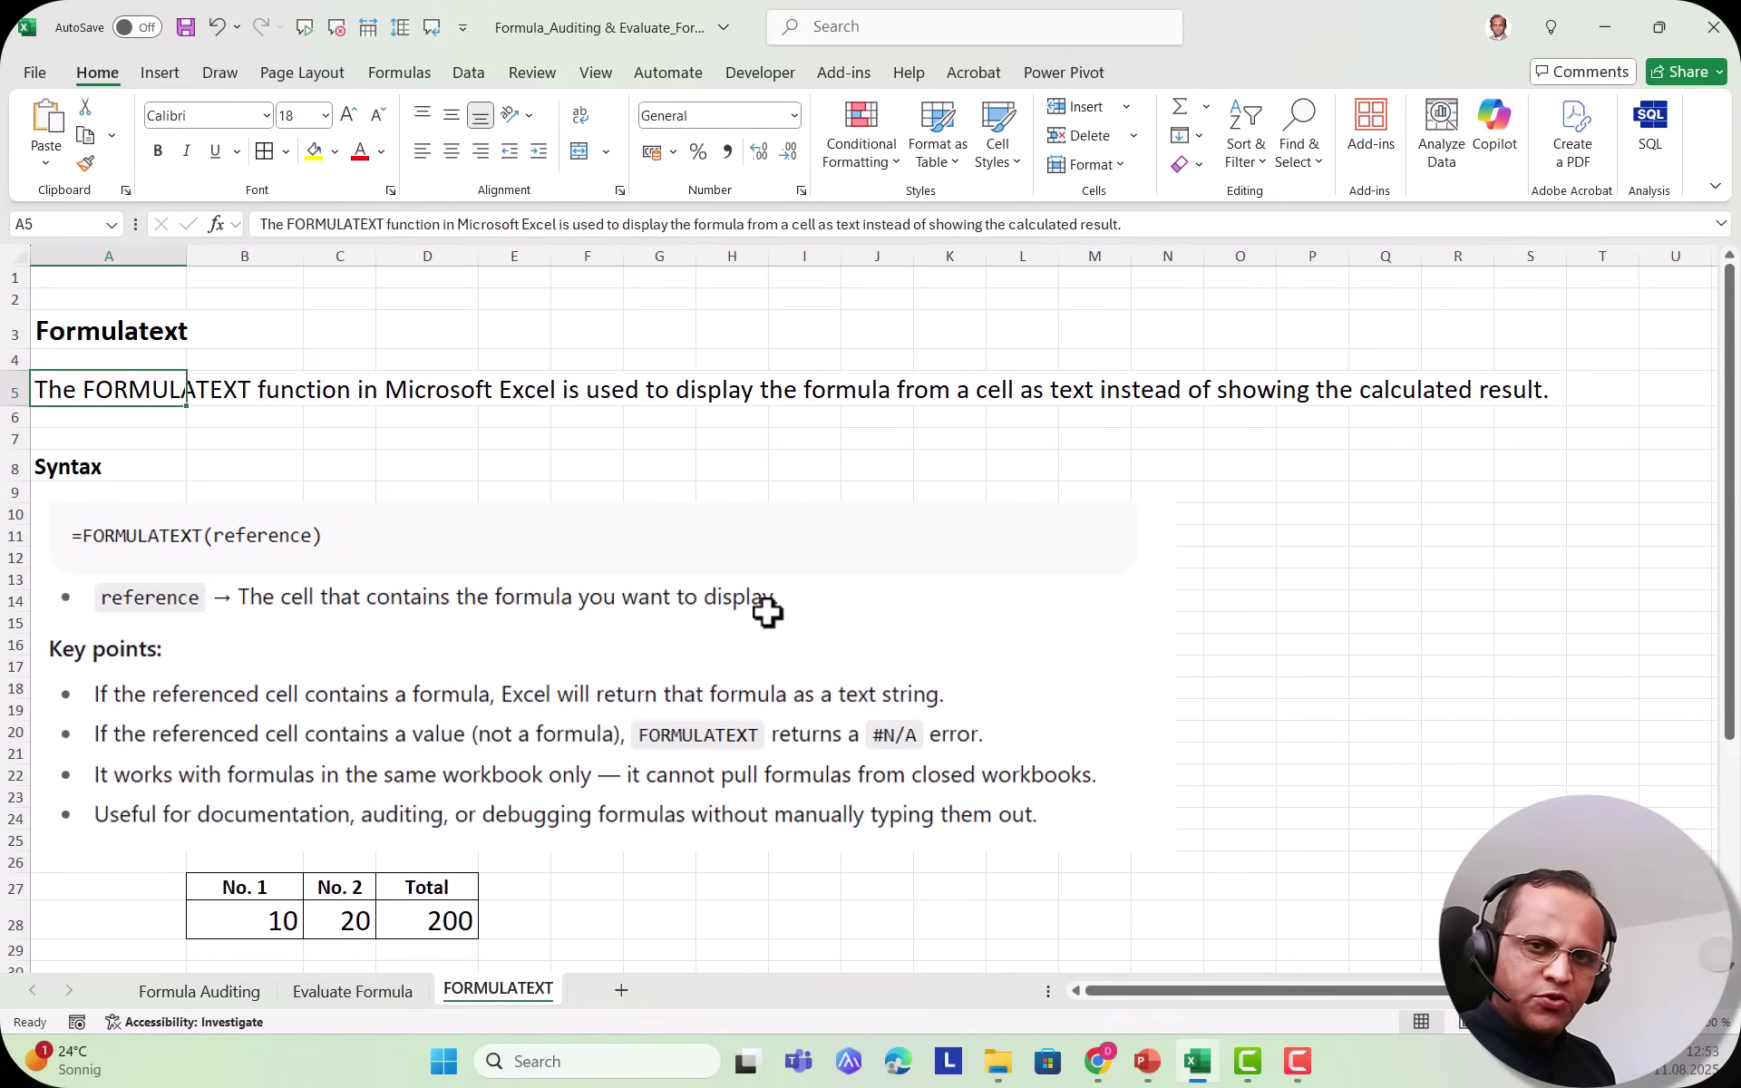
pyautogui.scroll(-1, 459, 629)
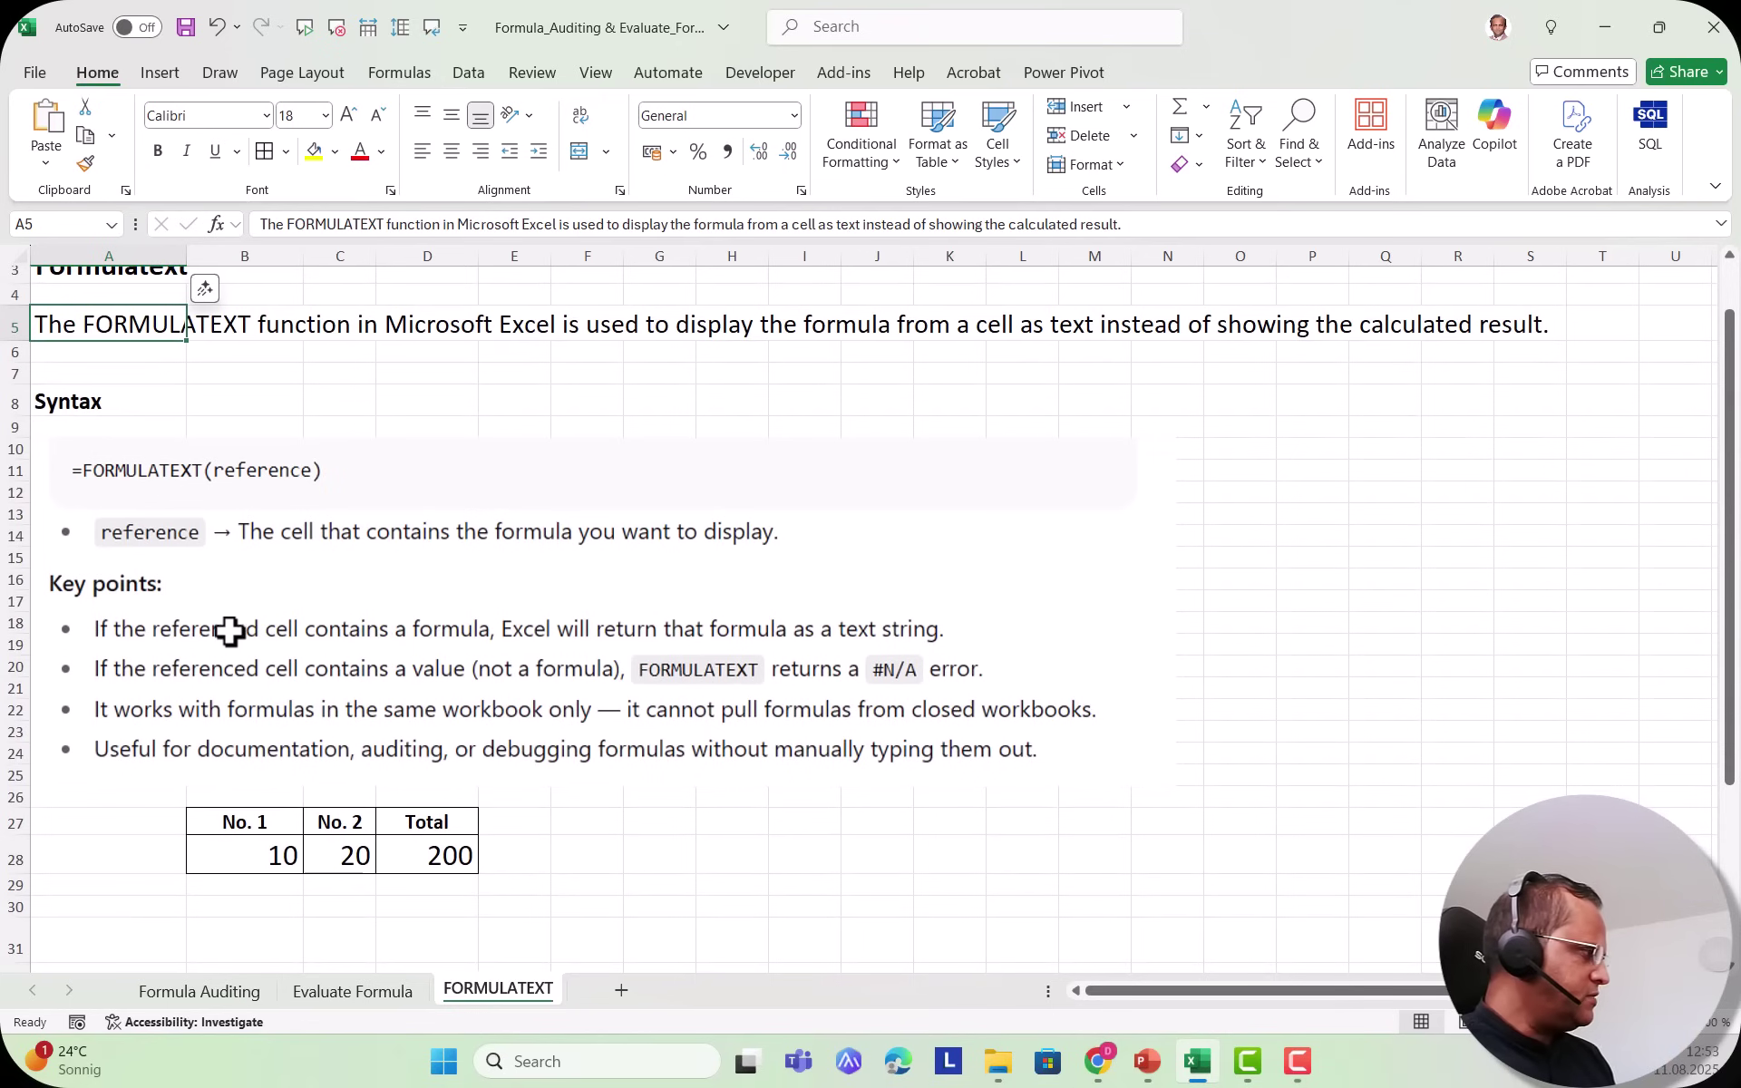
pyautogui.scroll(-1, 191, 585)
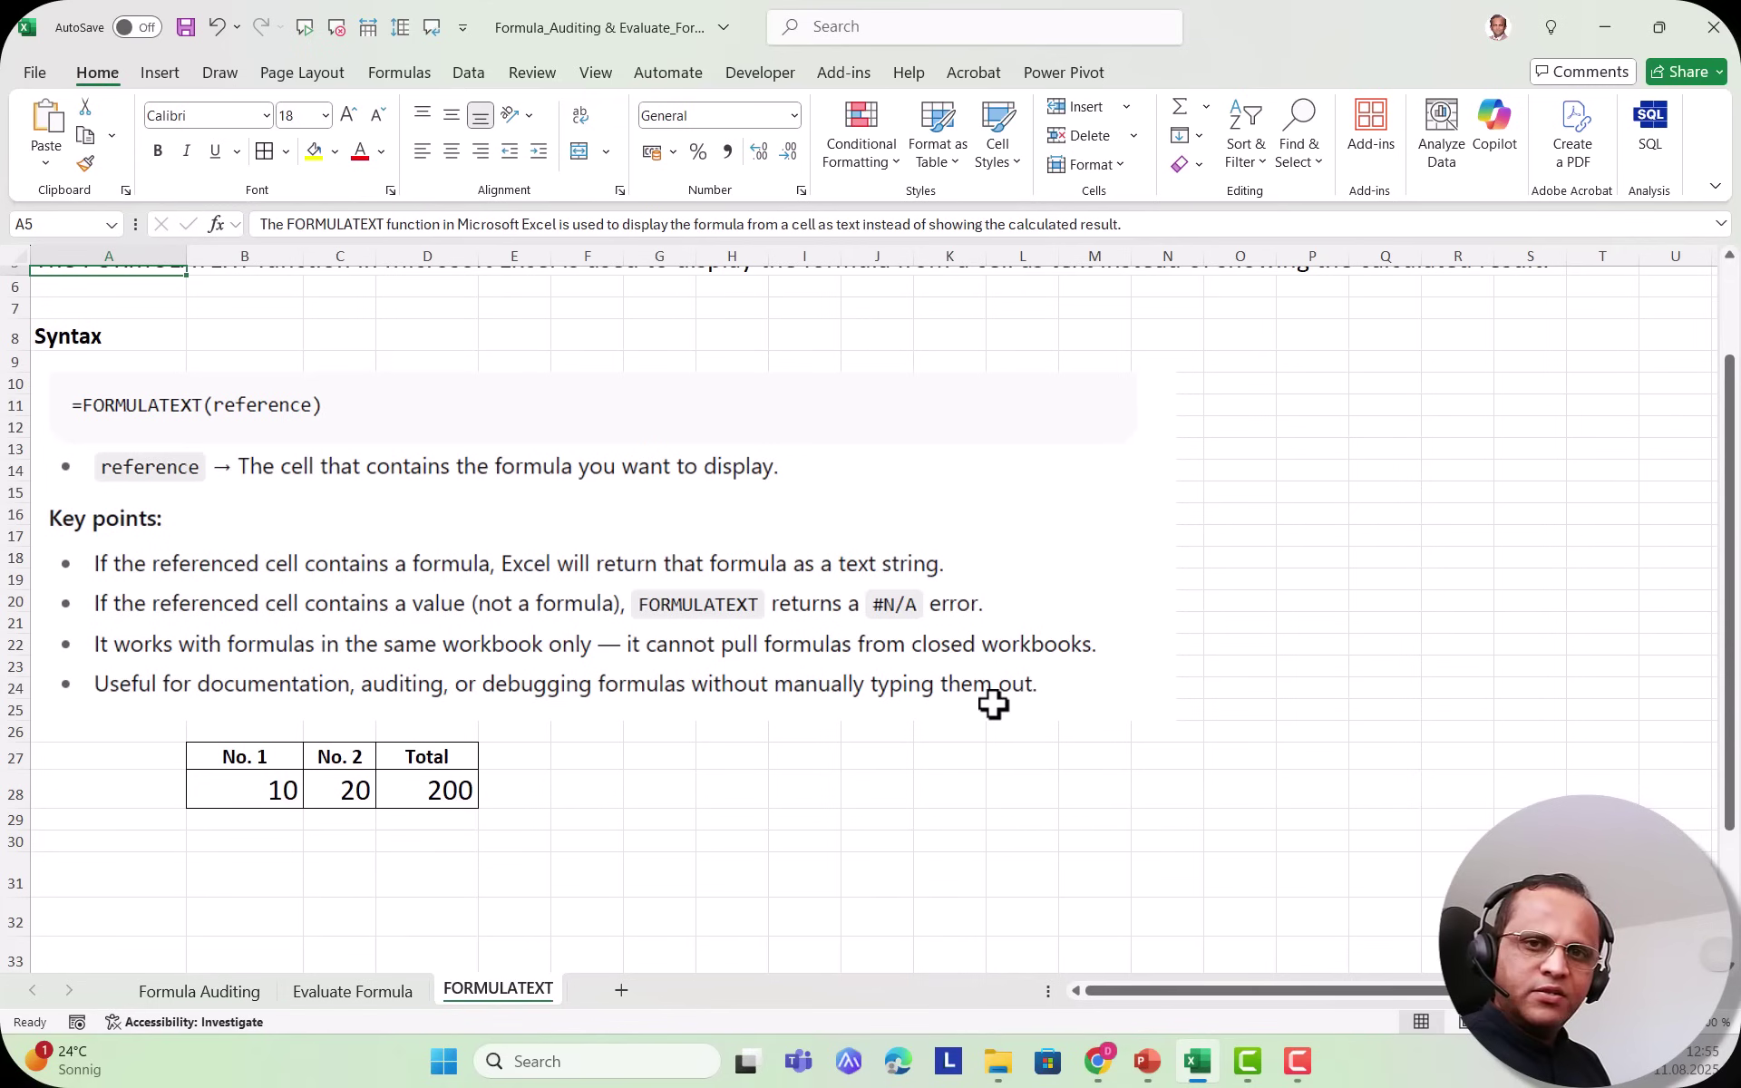
pyautogui.scroll(-1, 356, 744)
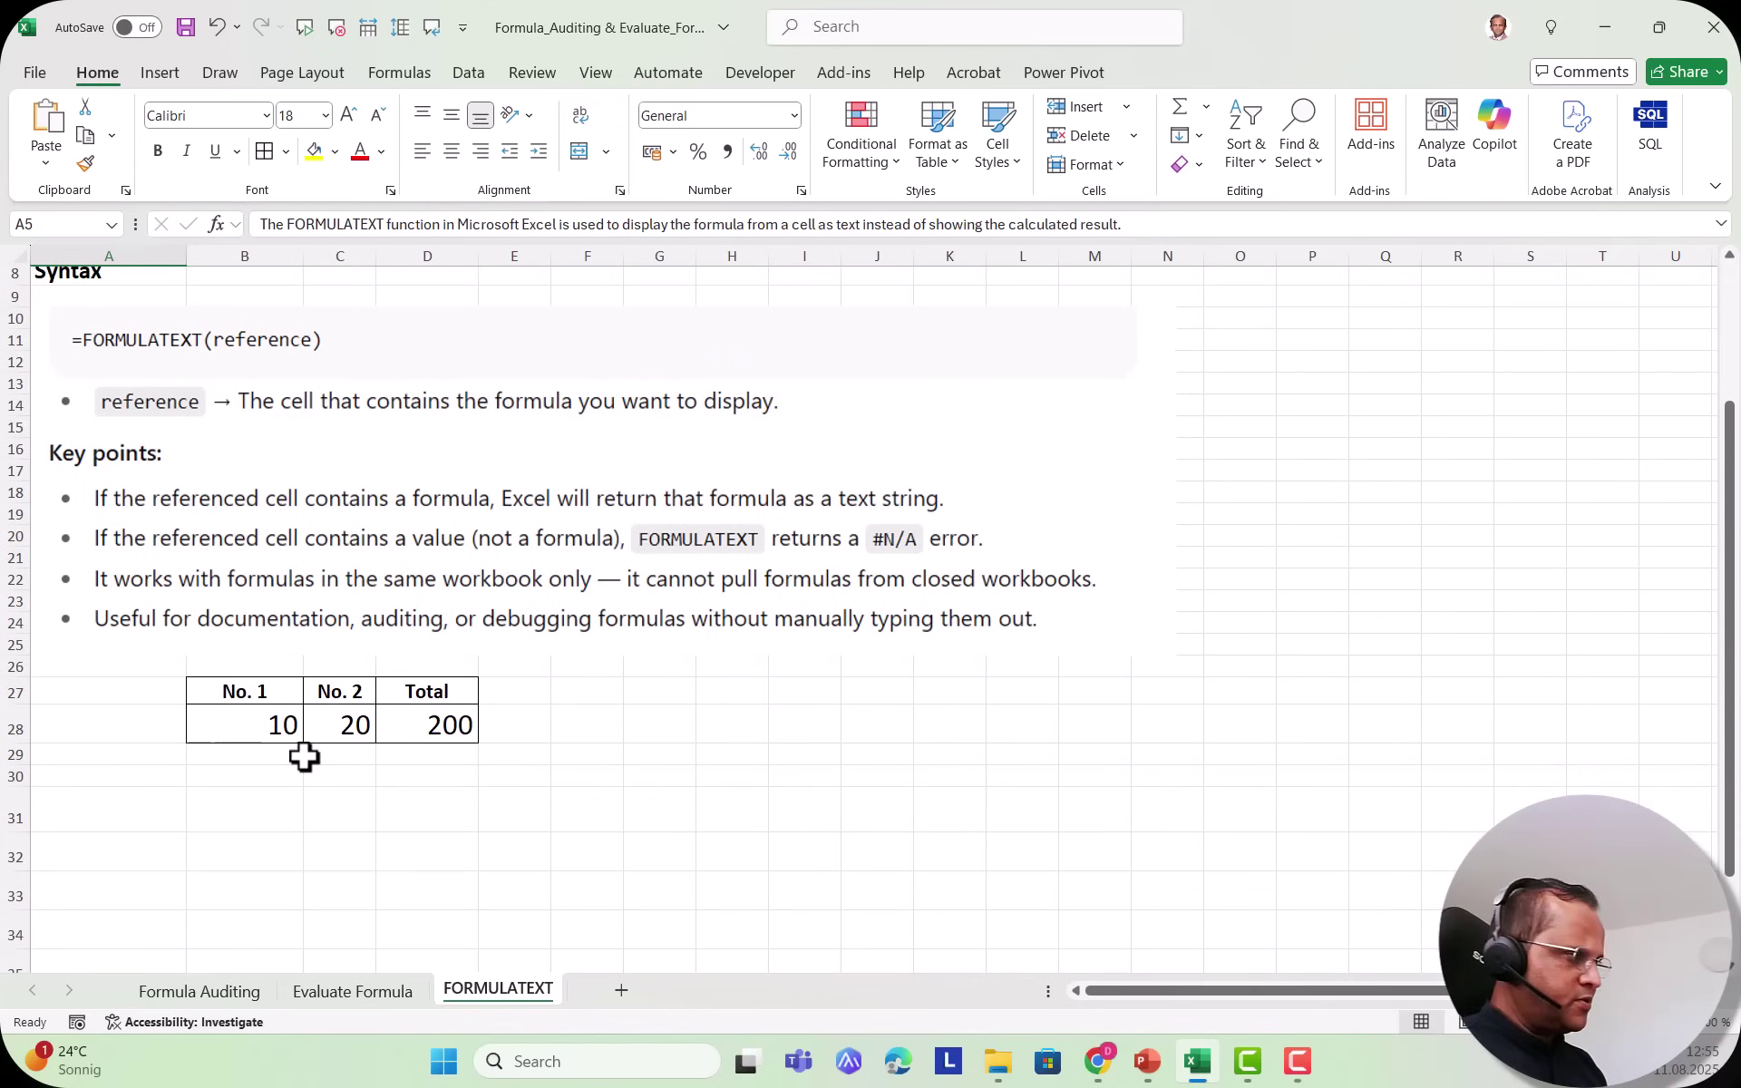
pyautogui.click(284, 727)
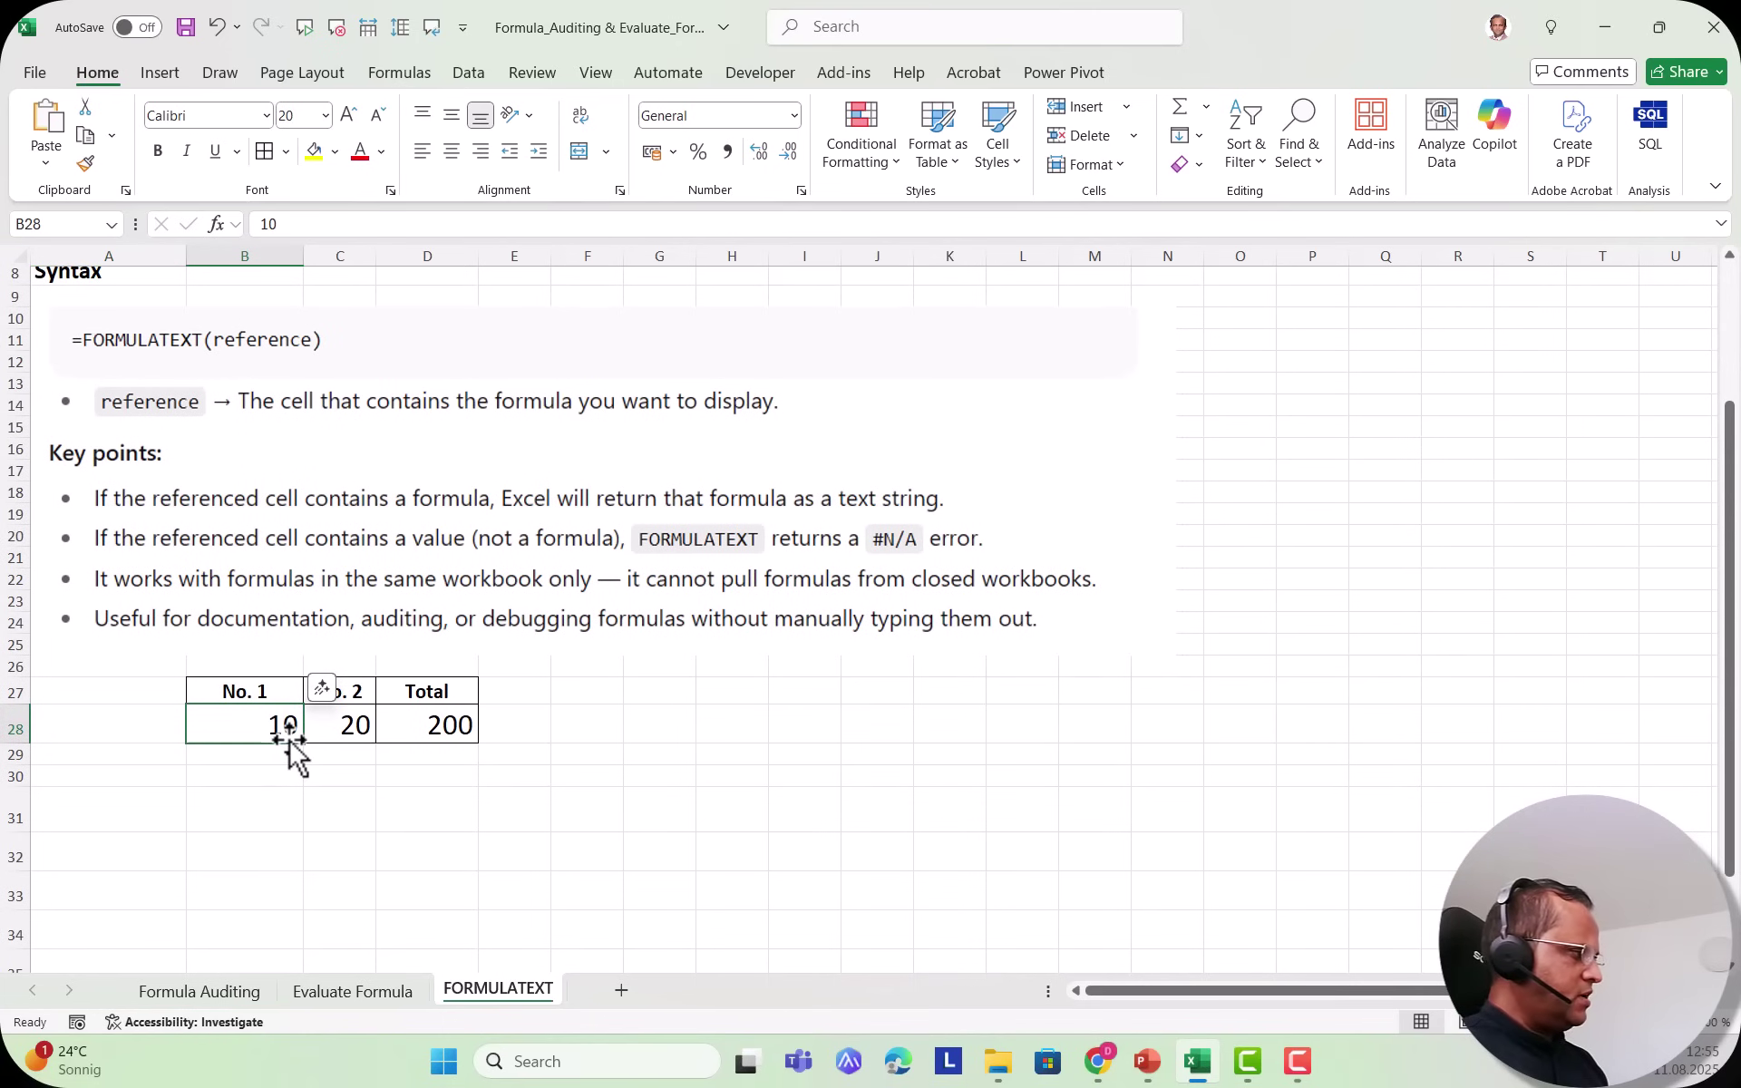
pyautogui.click(338, 724)
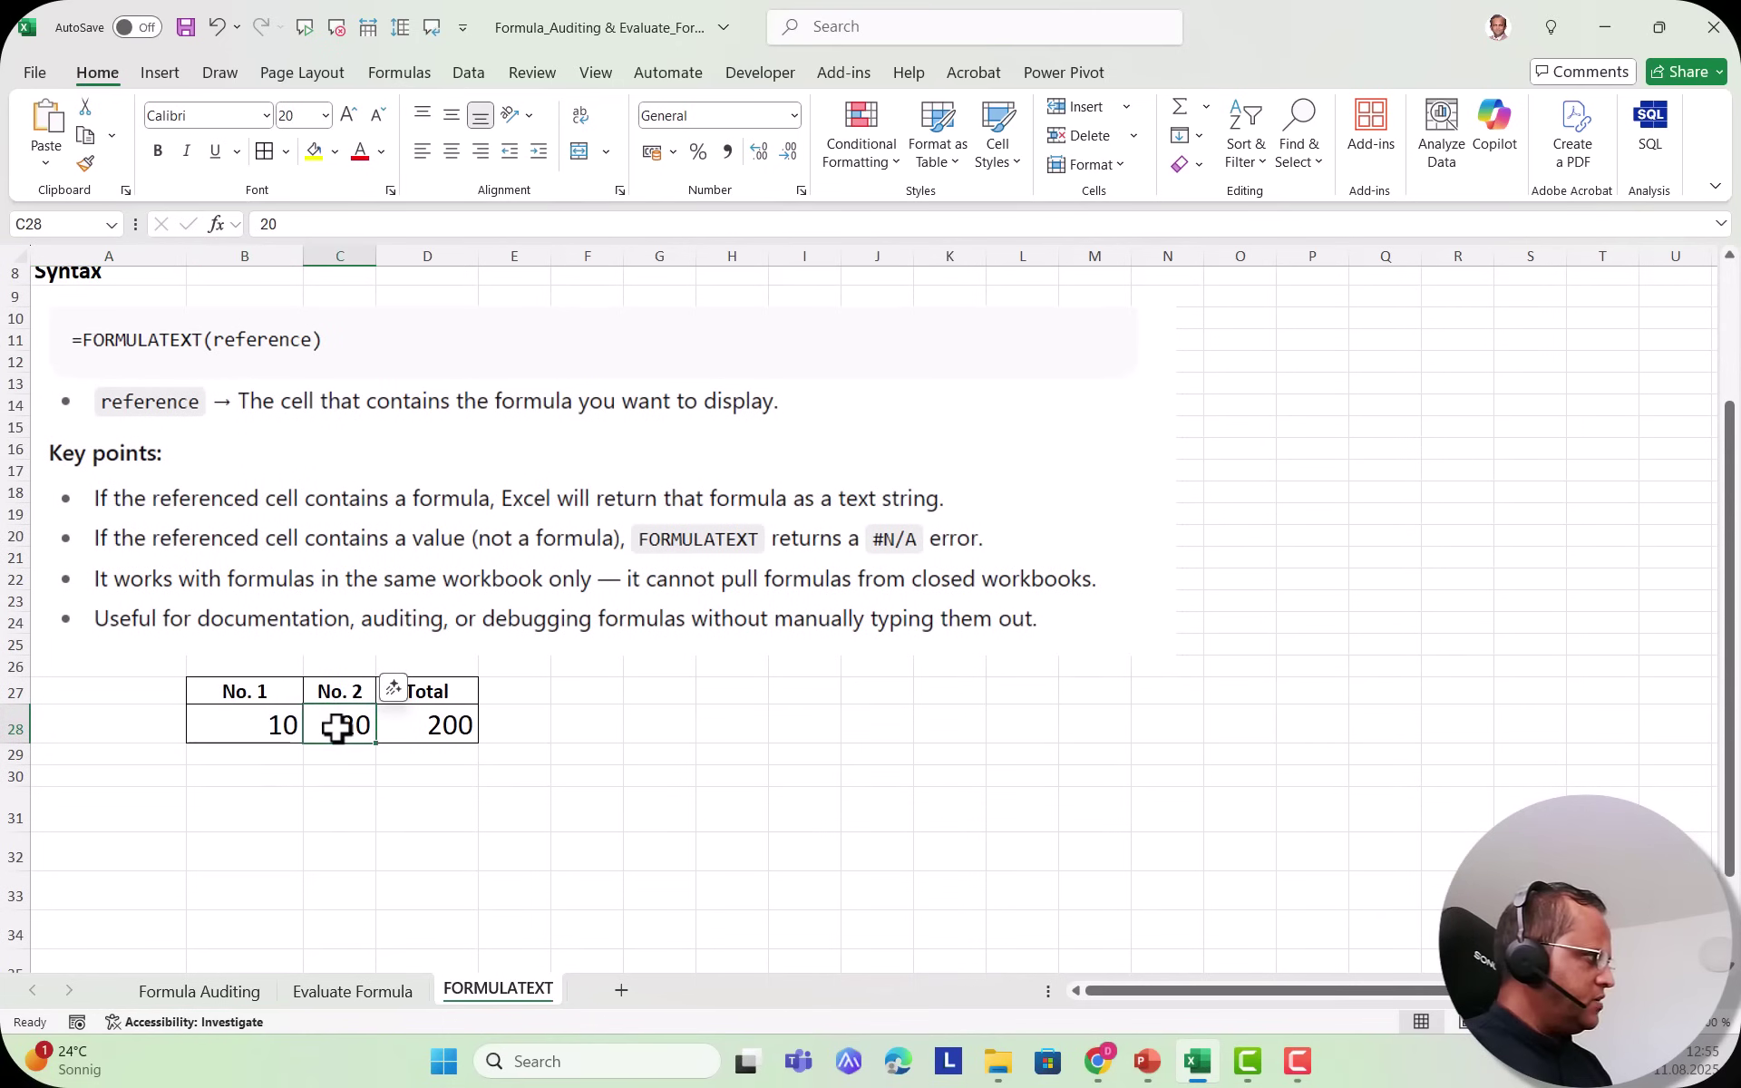
pyautogui.click(420, 723)
pyautogui.doubleClick(431, 733)
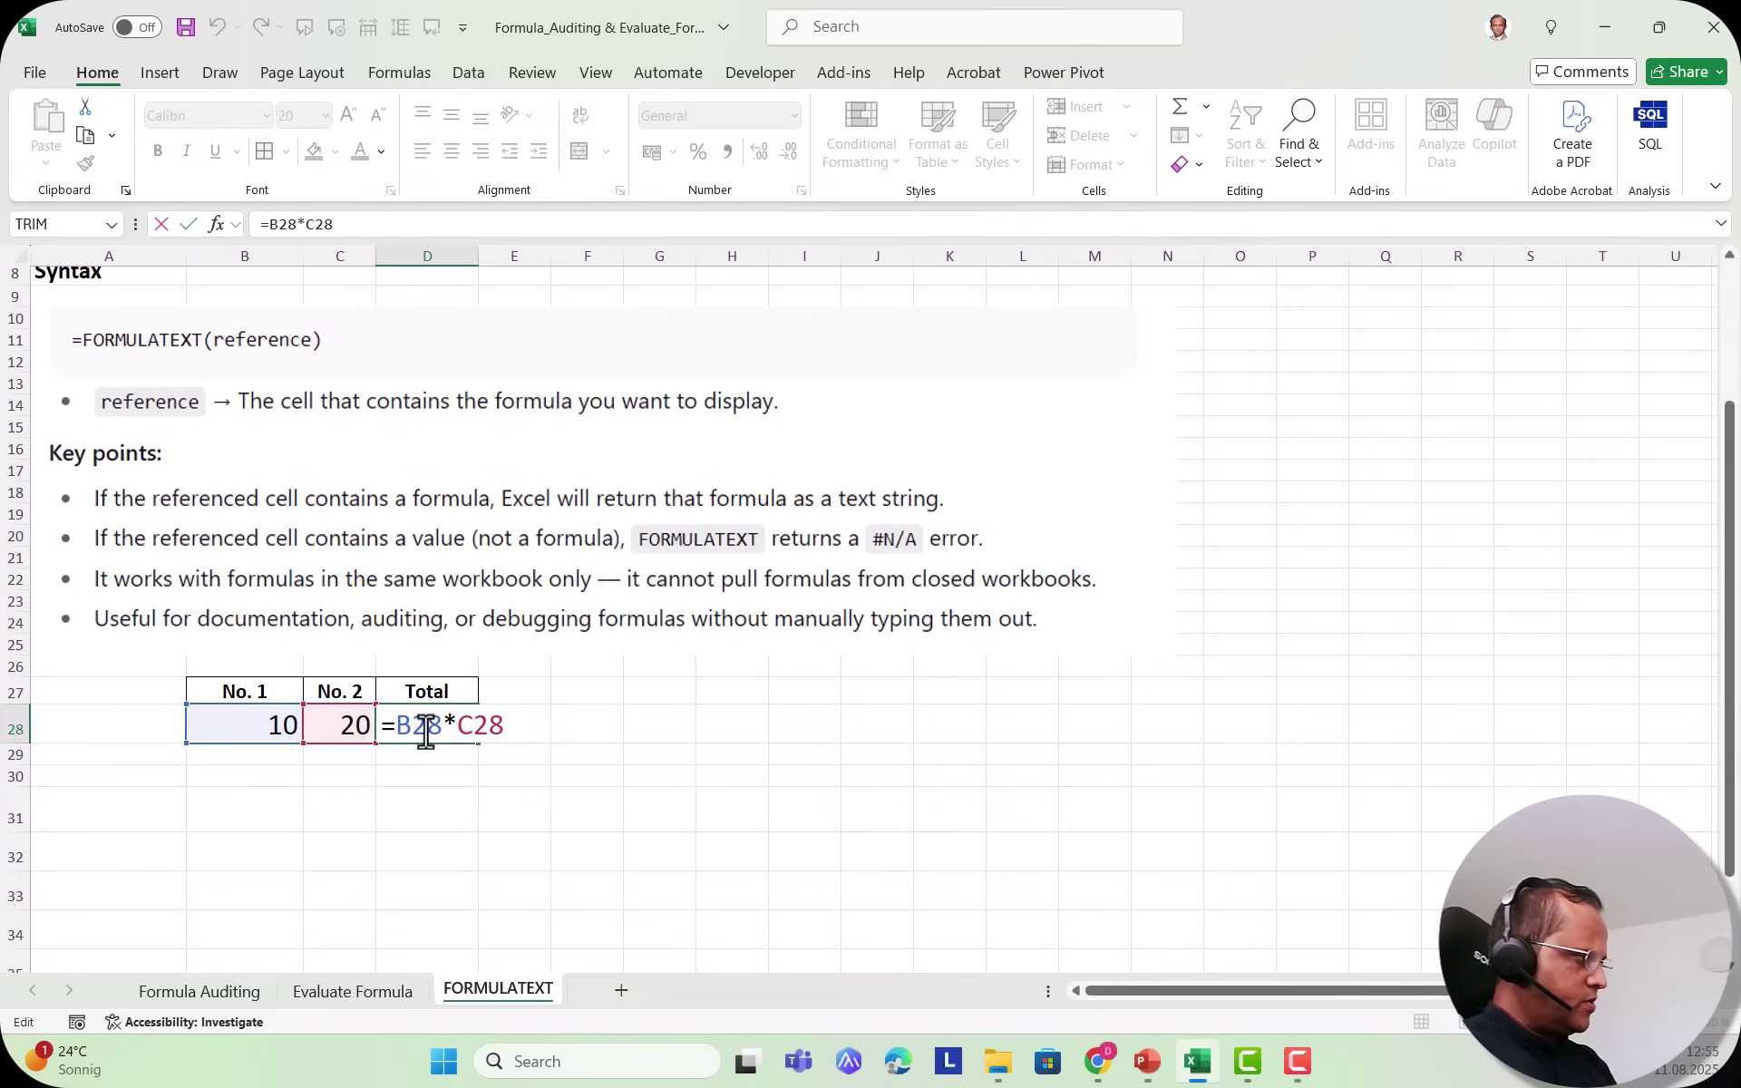
pyautogui.press('Escape')
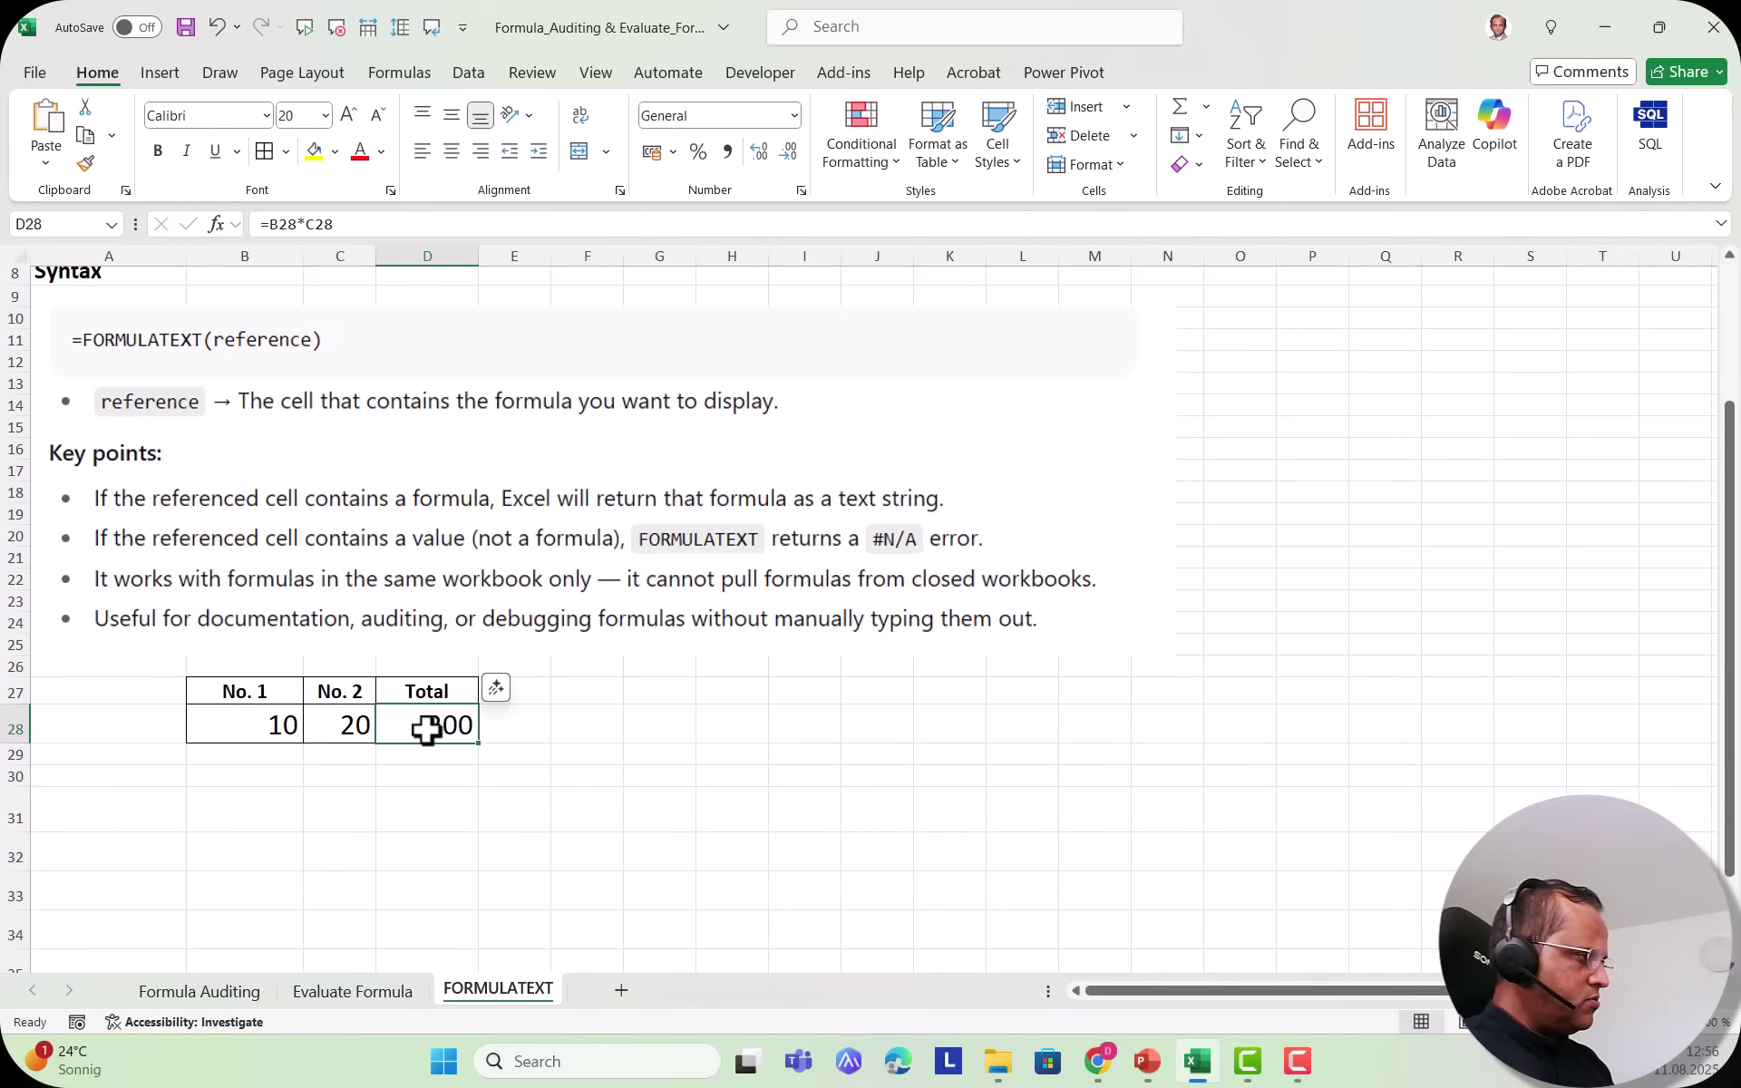
# Enter =FORMULATEXT(D28) in cell G28 to show the Total cell's formula as text.
pyautogui.click(794, 717)
pyautogui.click(660, 725)
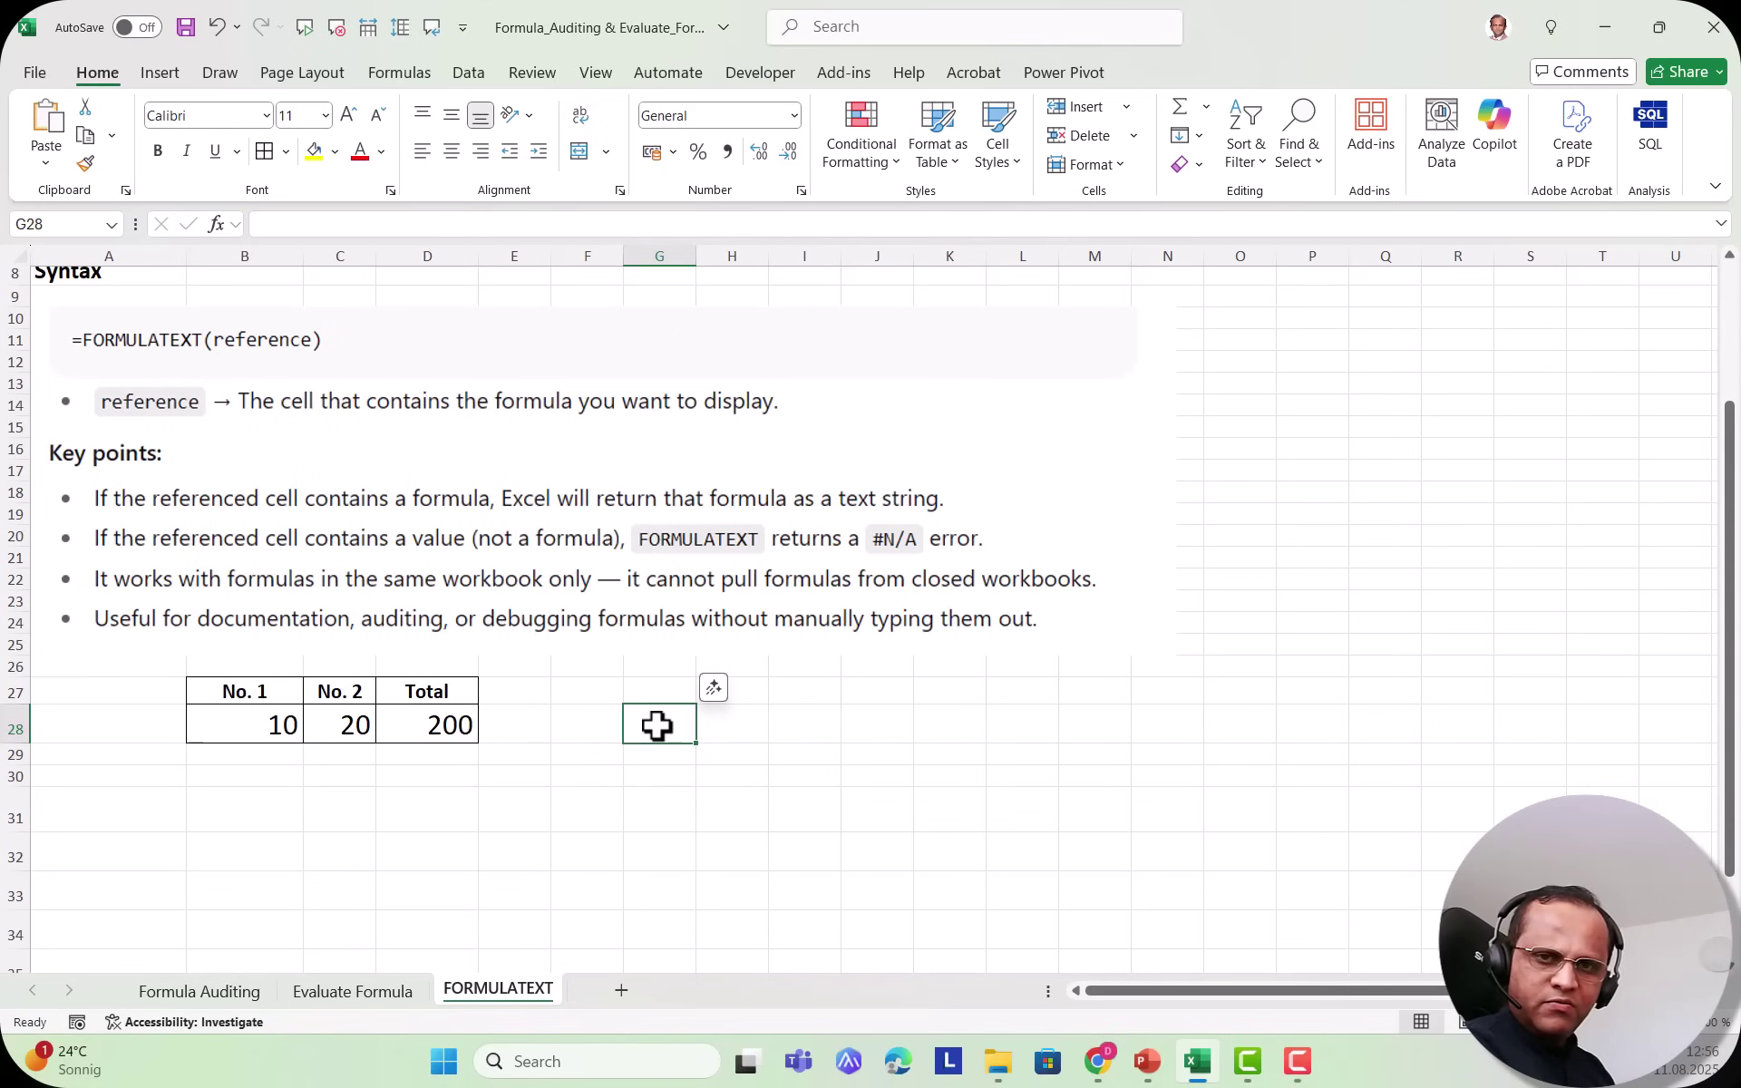
pyautogui.write('=formulat')
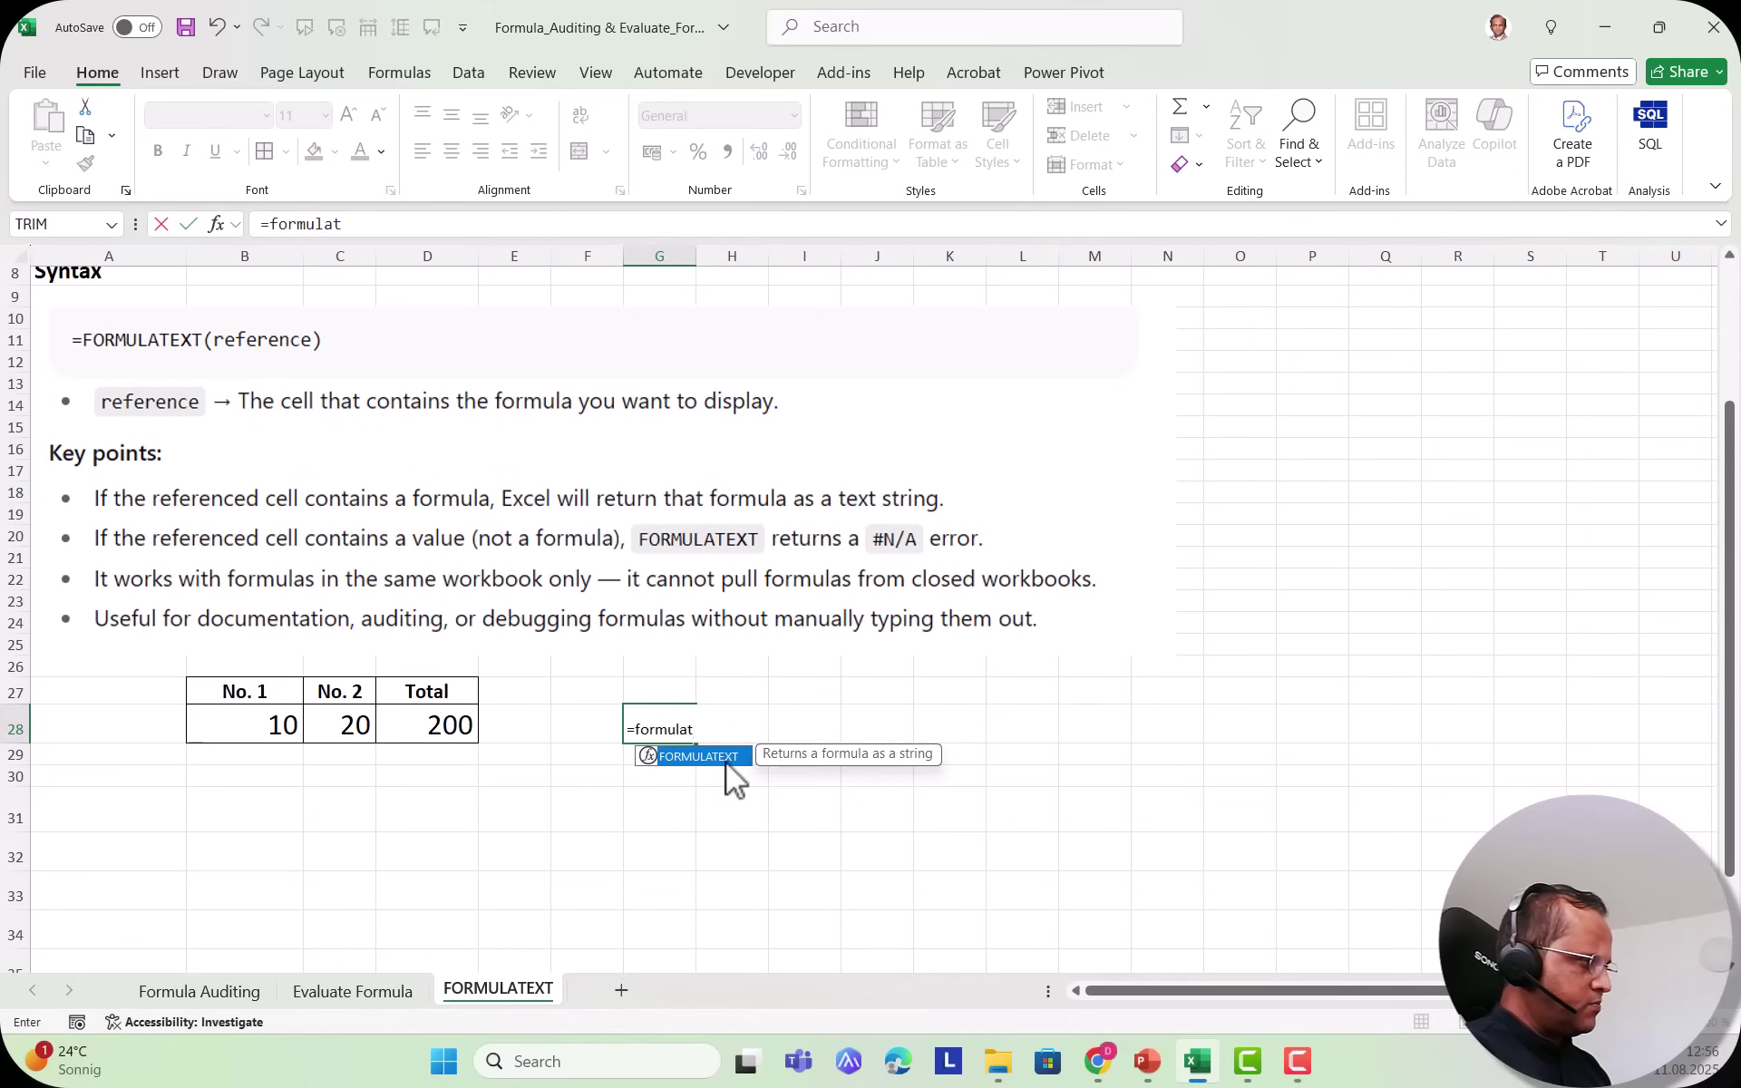
pyautogui.doubleClick(726, 762)
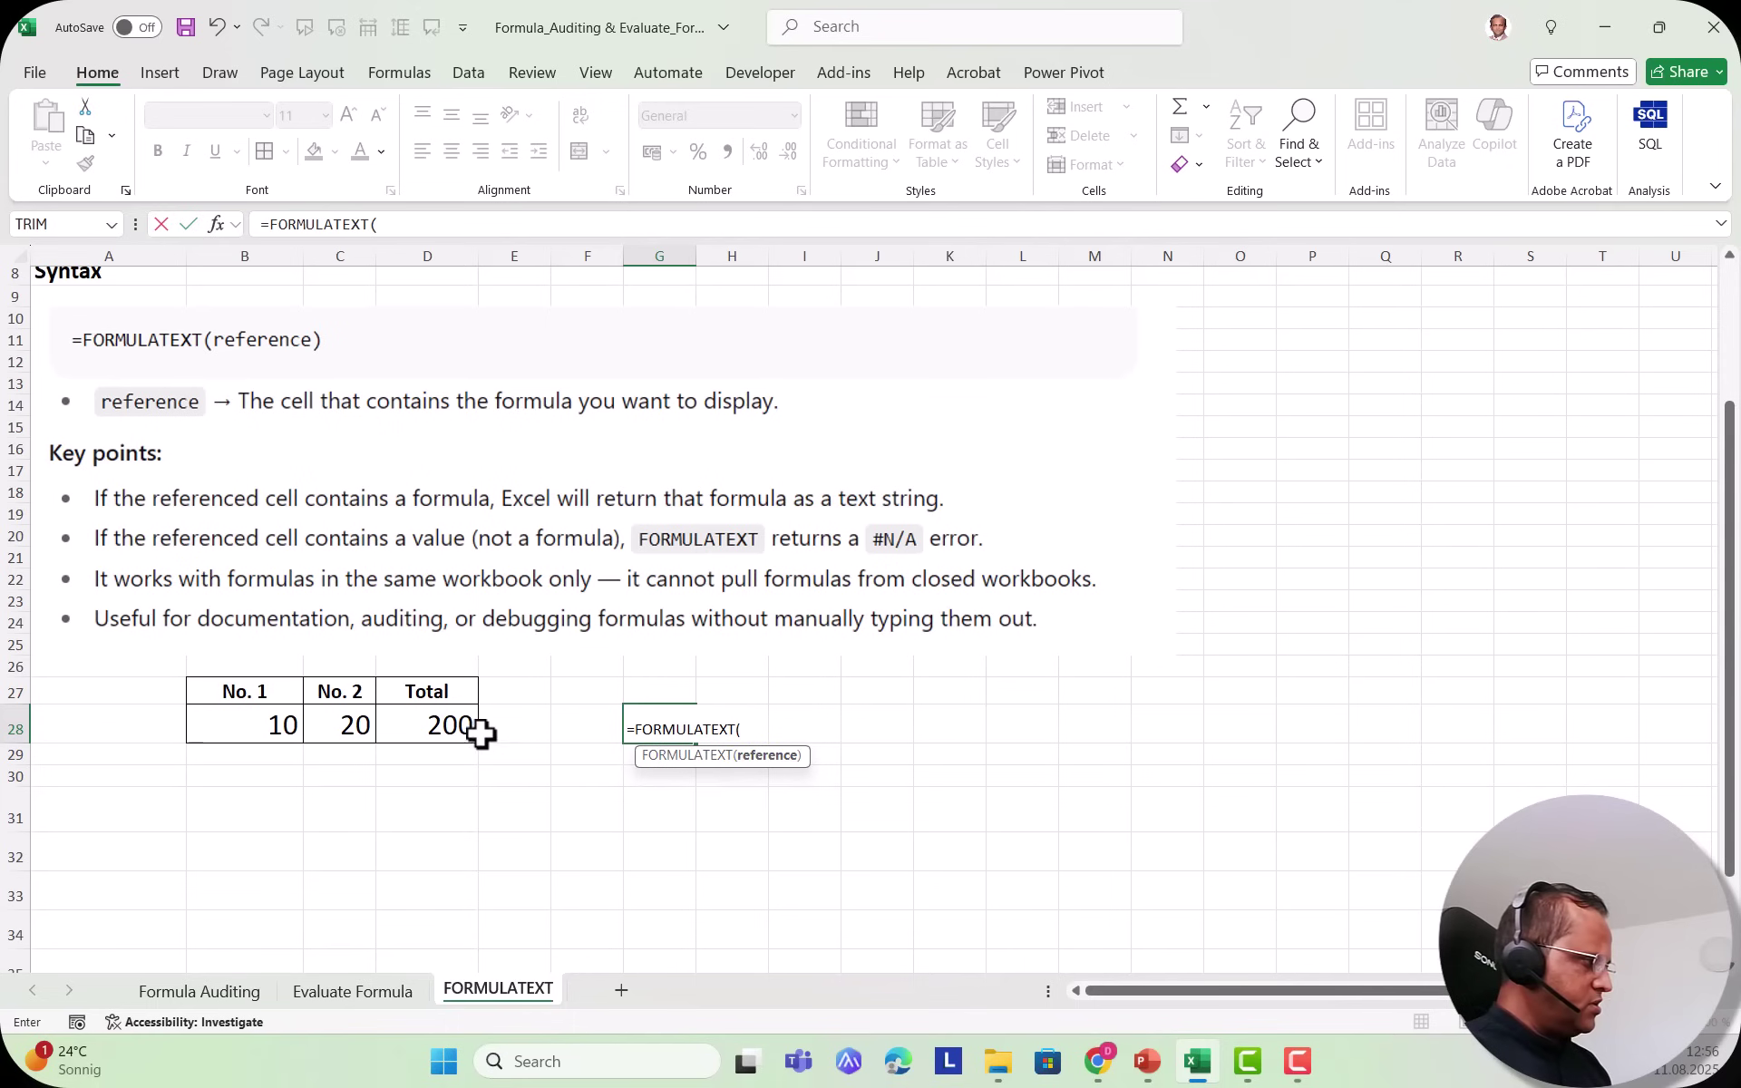
pyautogui.click(453, 725)
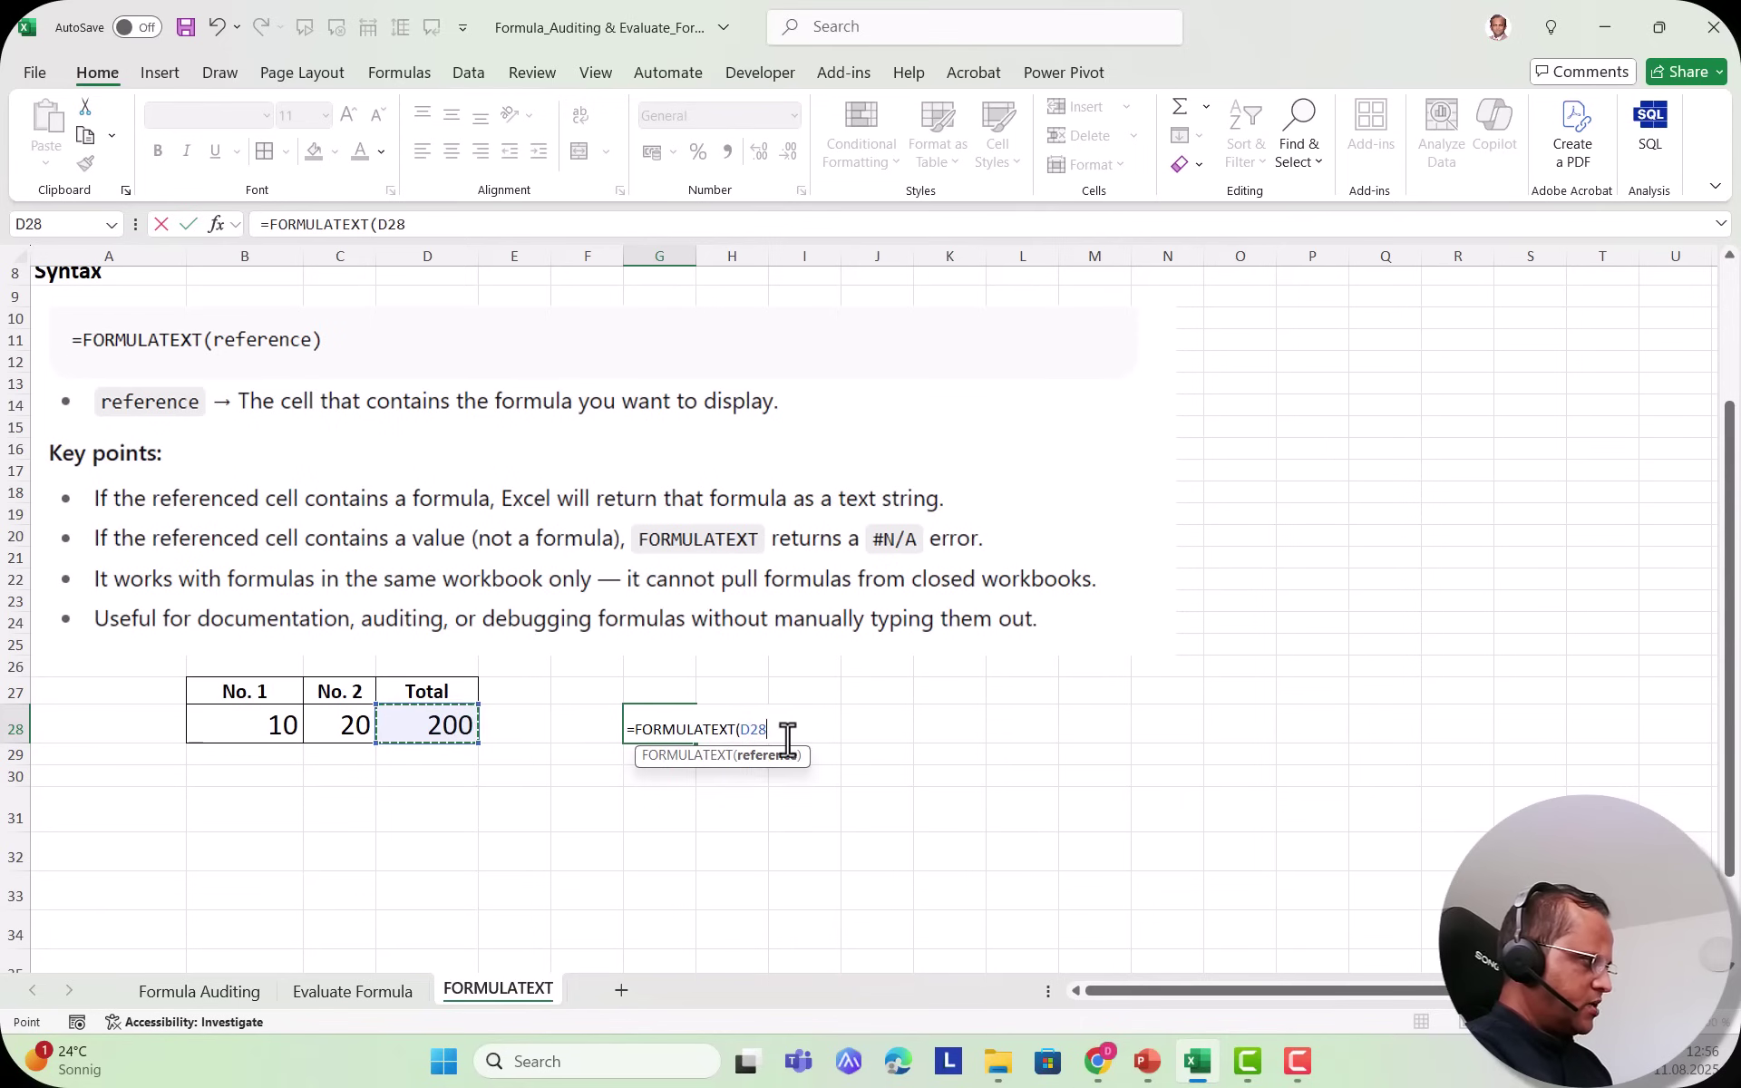
pyautogui.write(')')
pyautogui.press('Return')
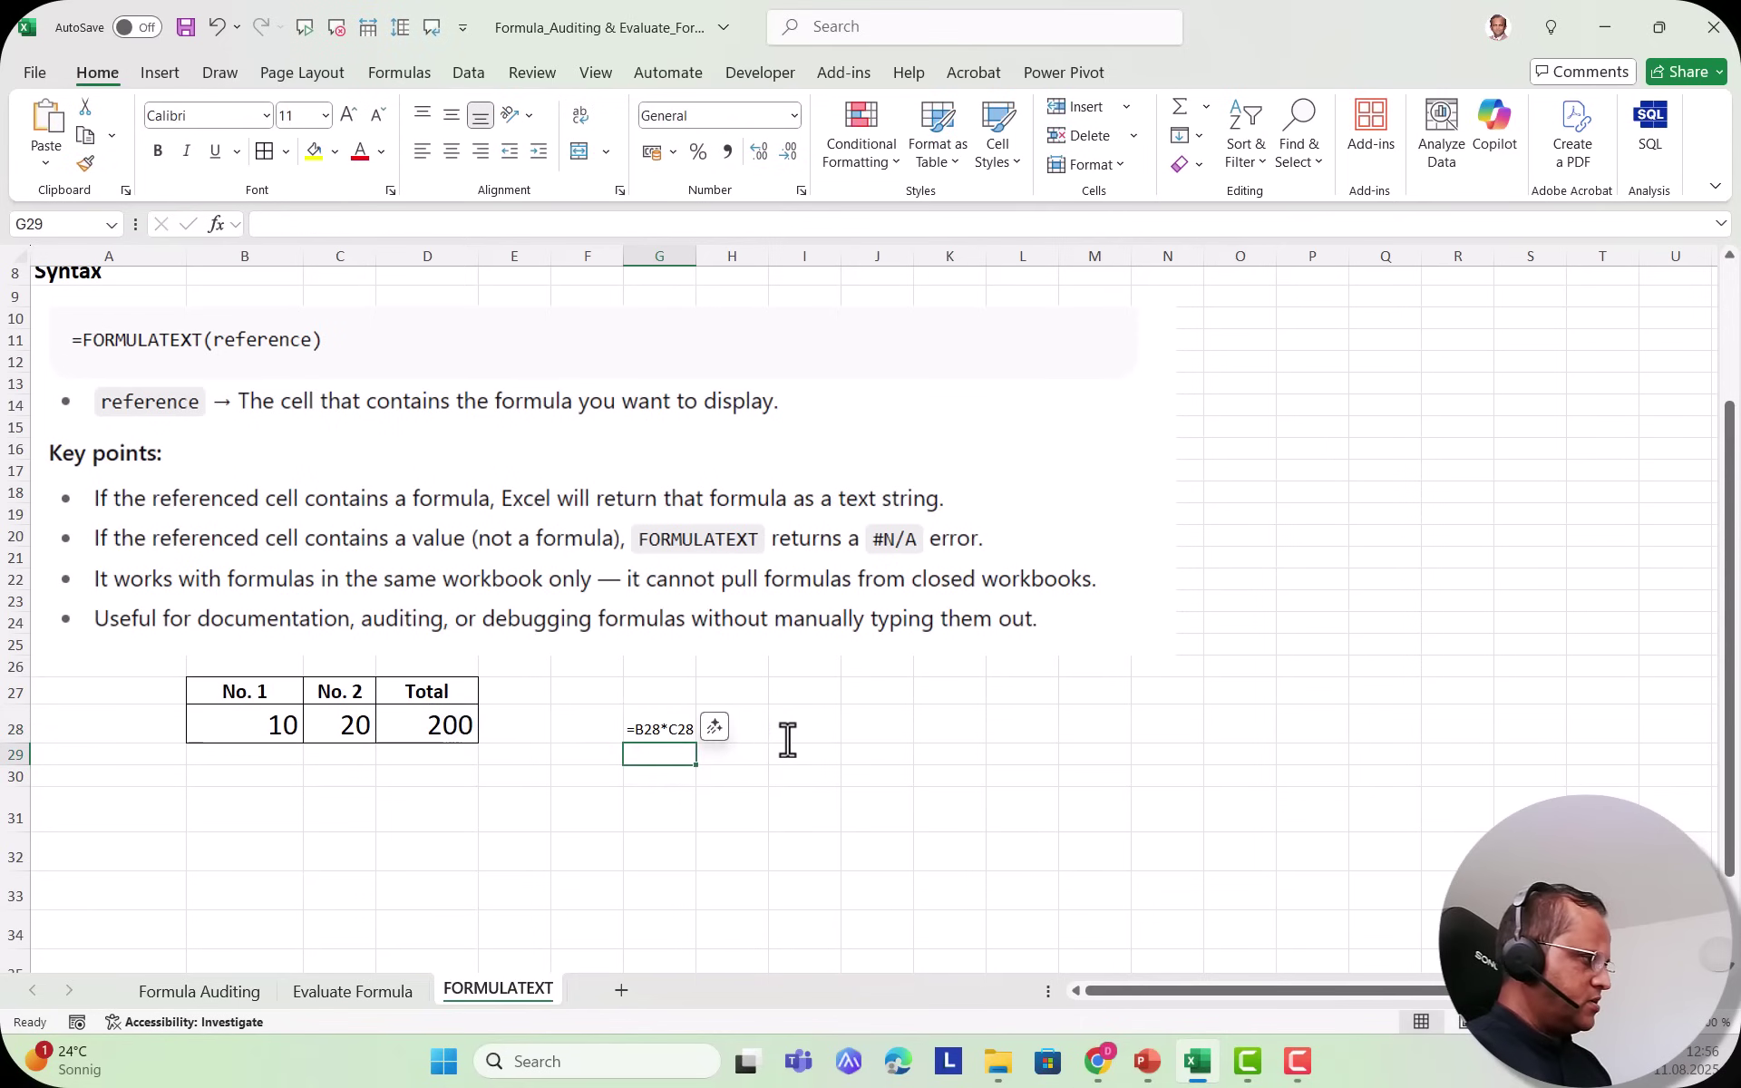
# Set the font size of cell G28 to 20.
pyautogui.click(659, 726)
pyautogui.click(325, 115)
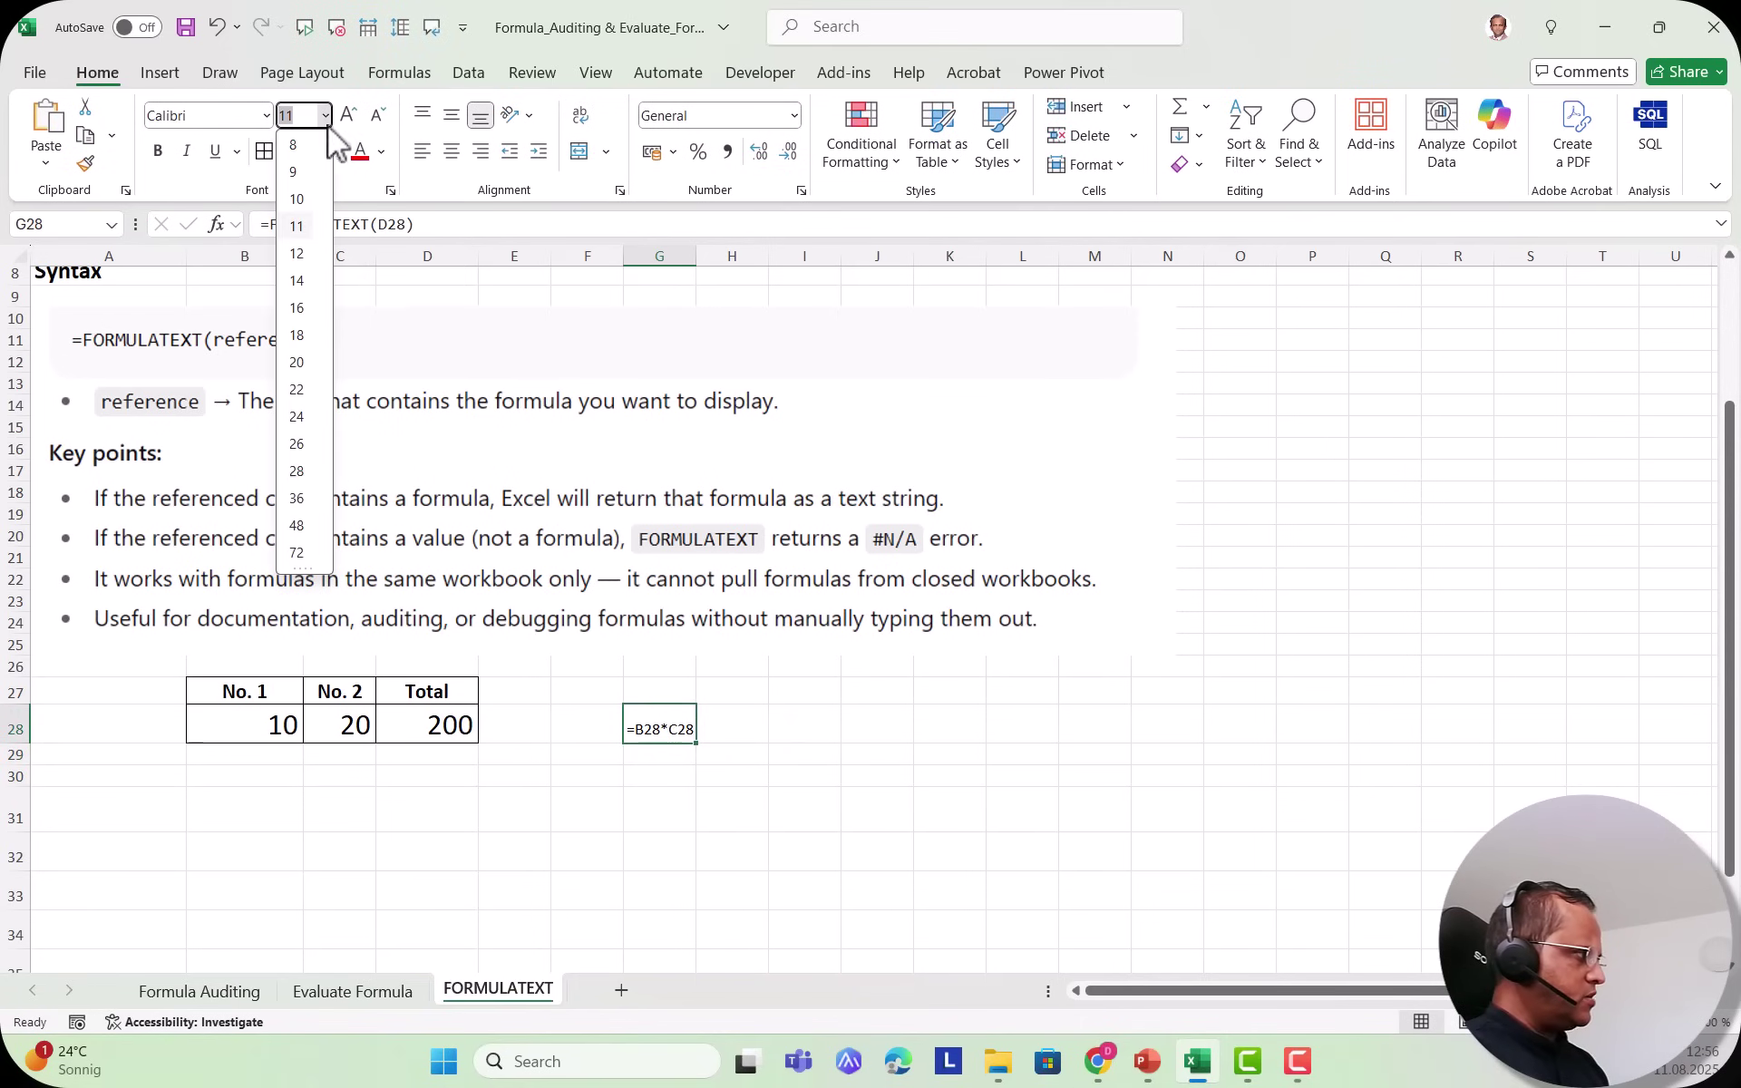
pyautogui.click(316, 372)
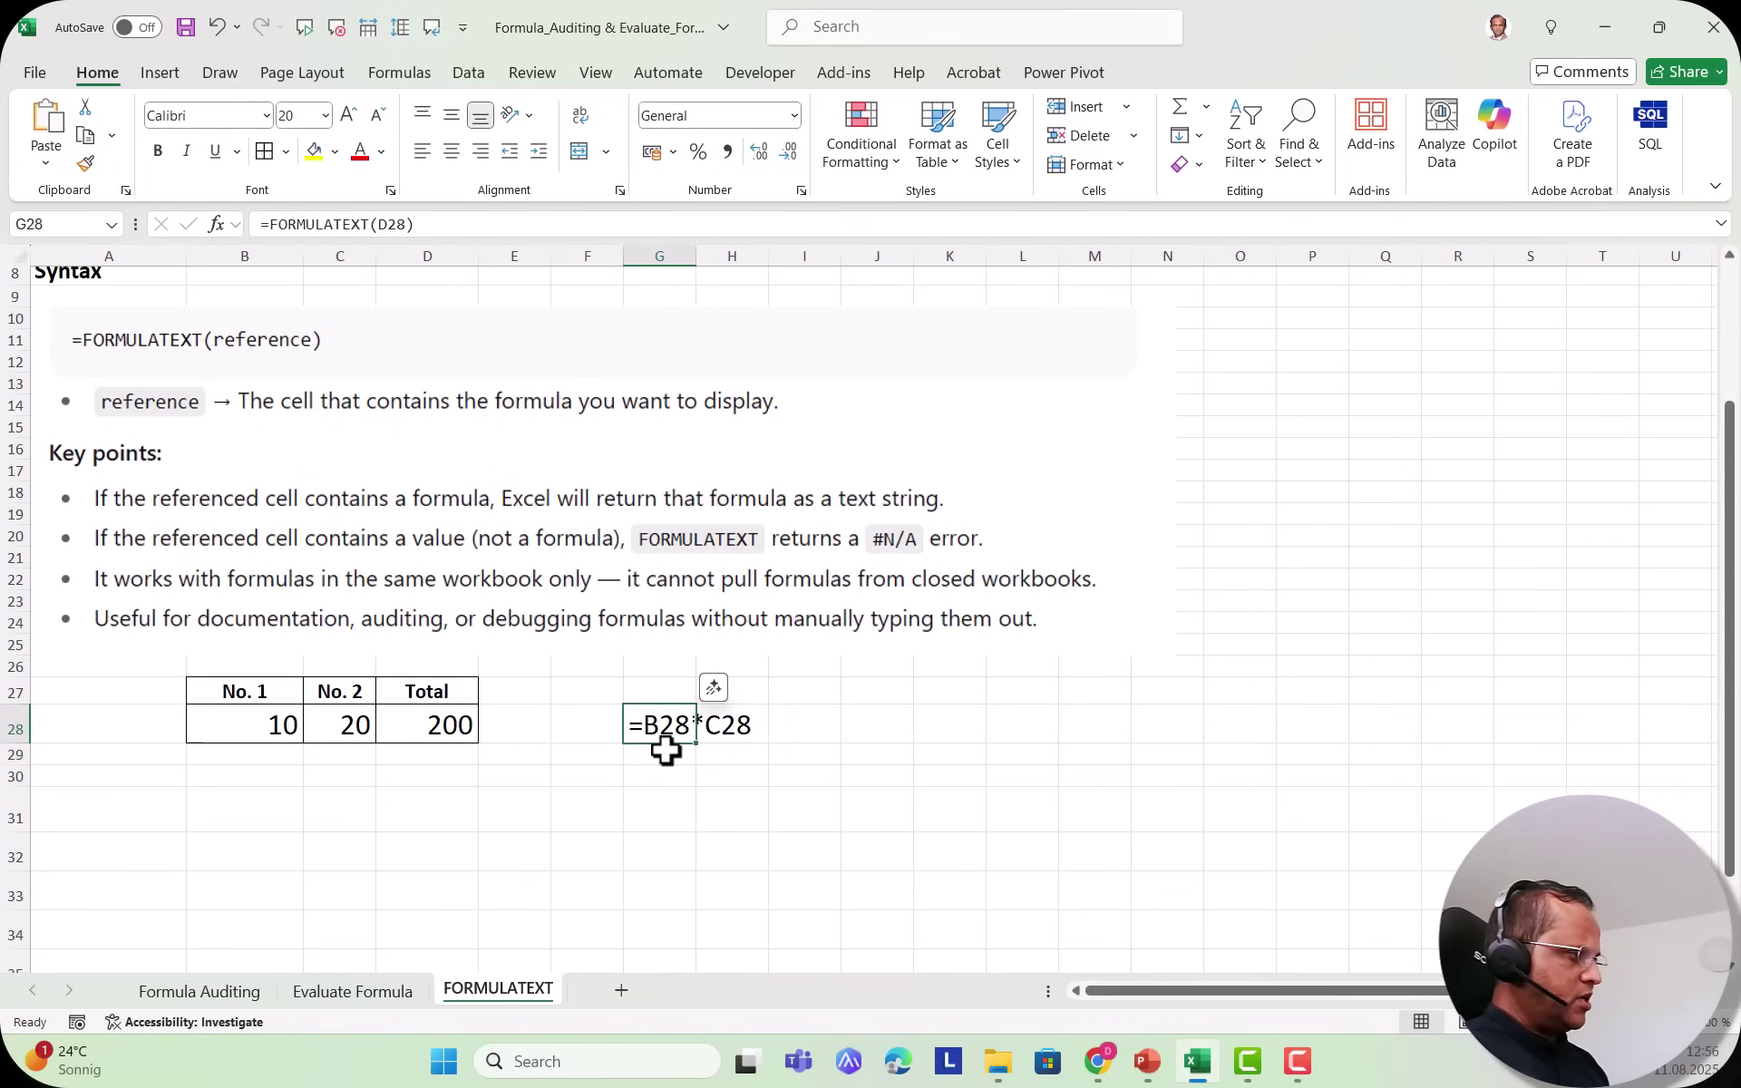
pyautogui.click(816, 822)
# Compare the formula in Total cell D28 with the FORMULATEXT formula and its displayed text in G28.
pyautogui.click(440, 725)
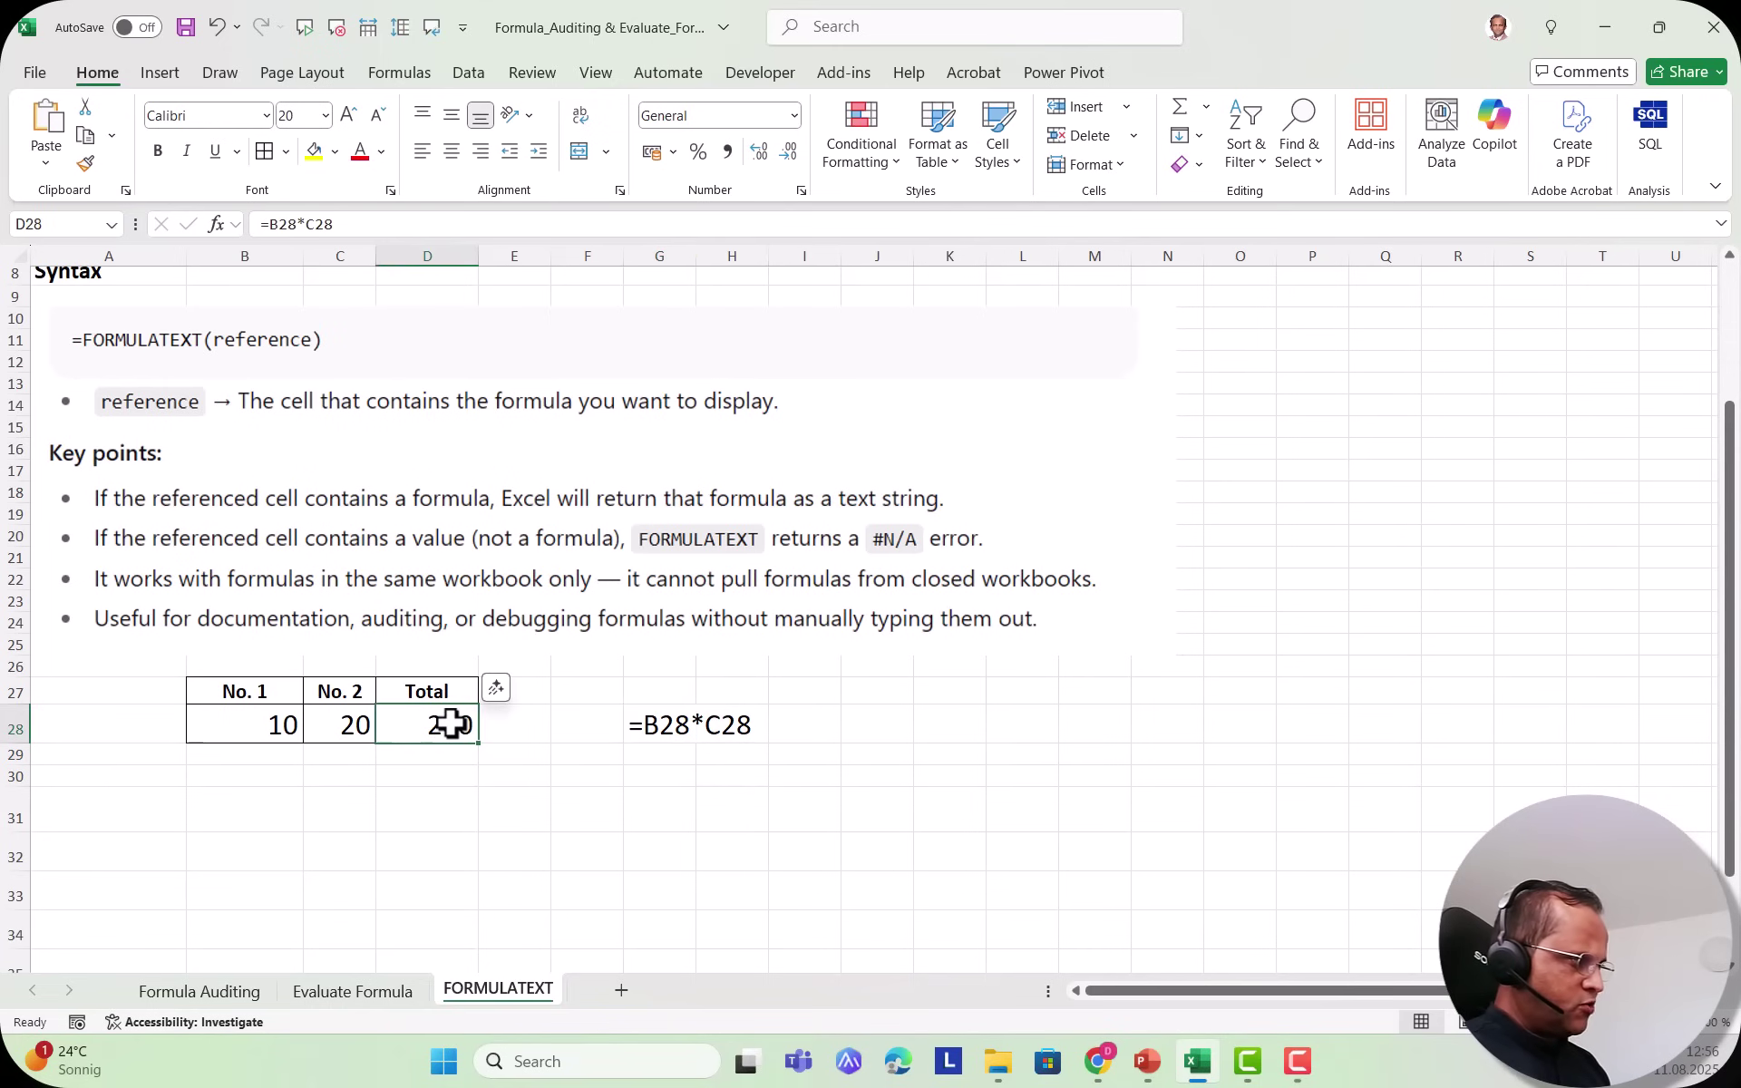
pyautogui.doubleClick(432, 724)
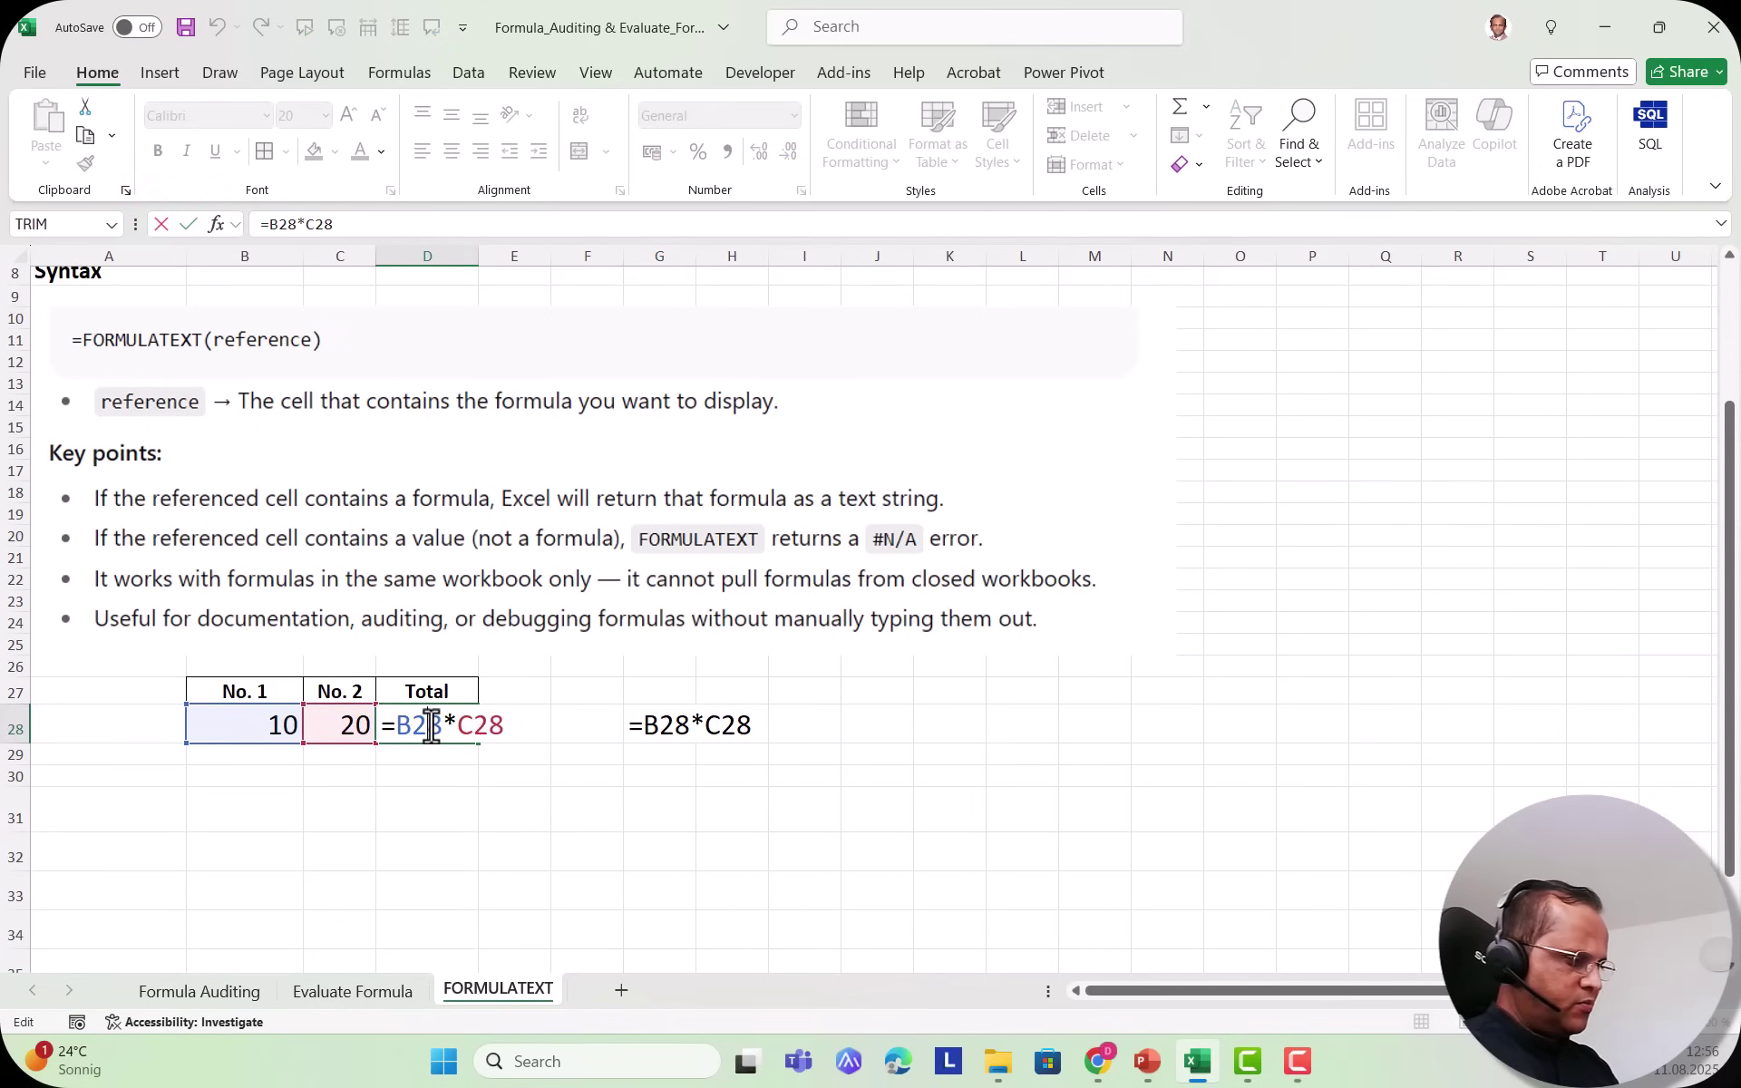
pyautogui.press('Return')
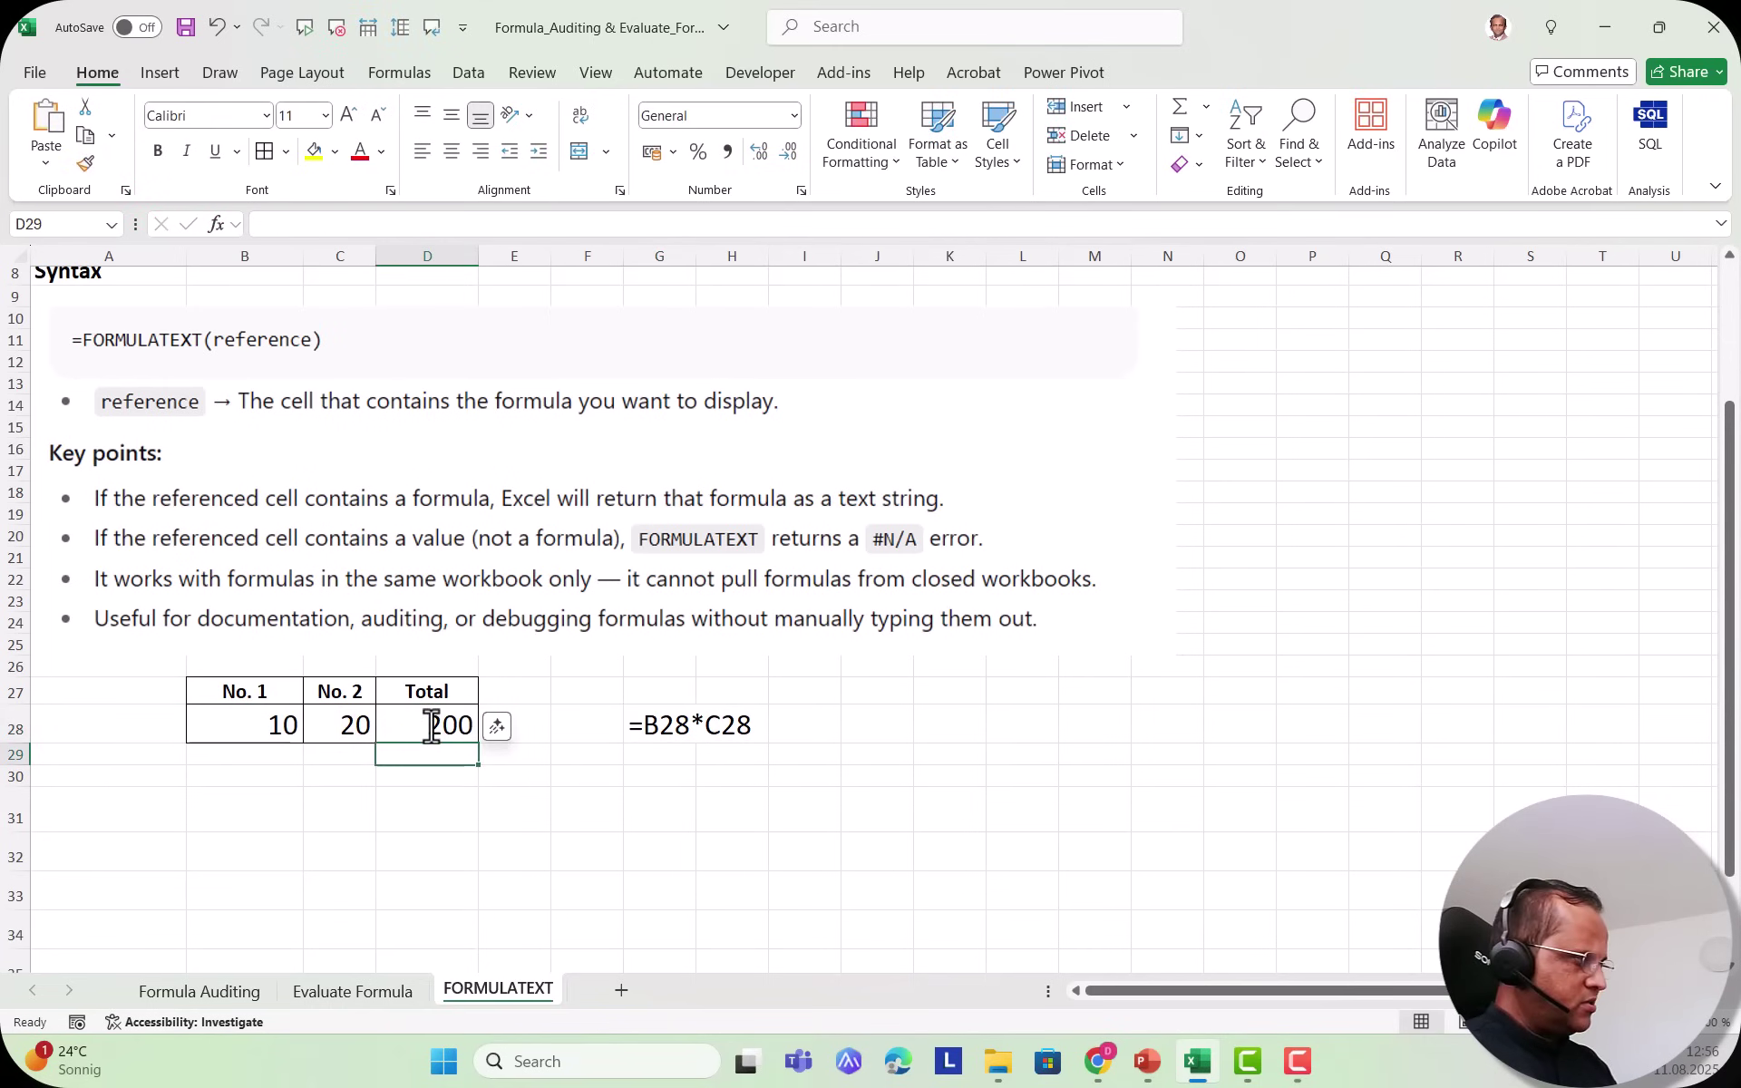
pyautogui.click(648, 726)
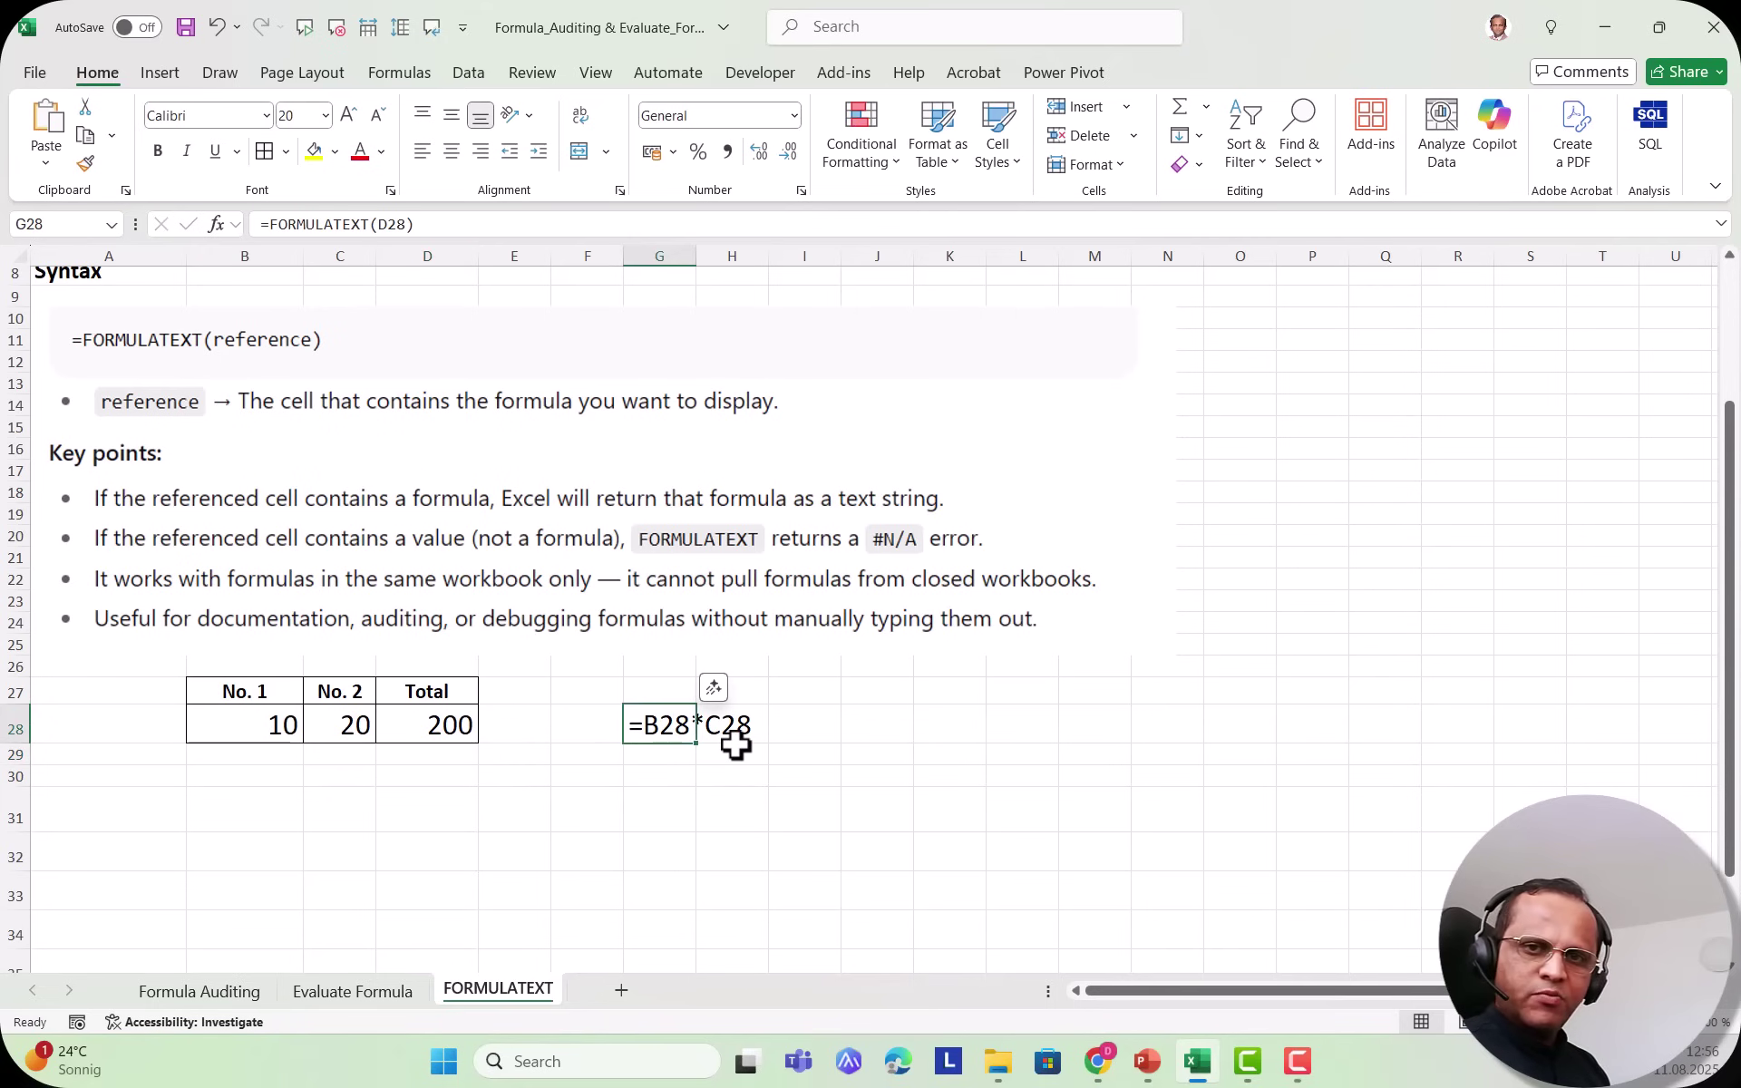
pyautogui.doubleClick(652, 728)
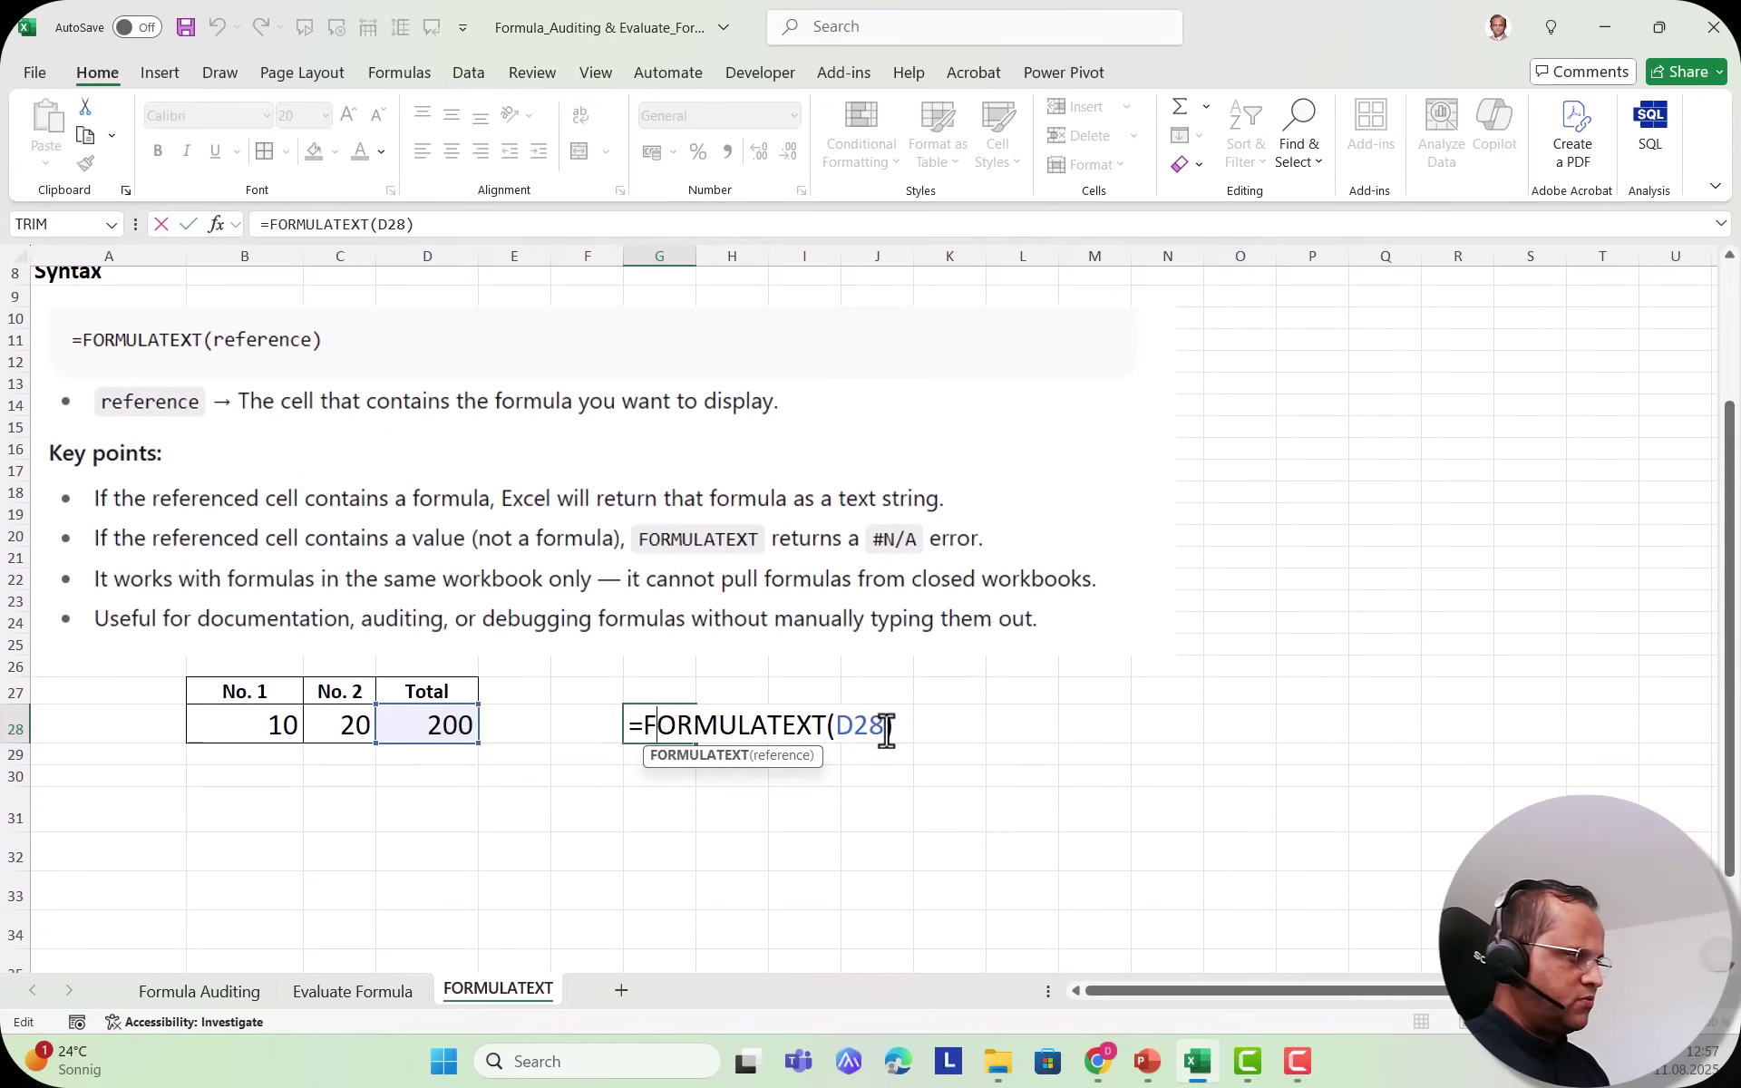
pyautogui.press('Return')
pyautogui.click(672, 726)
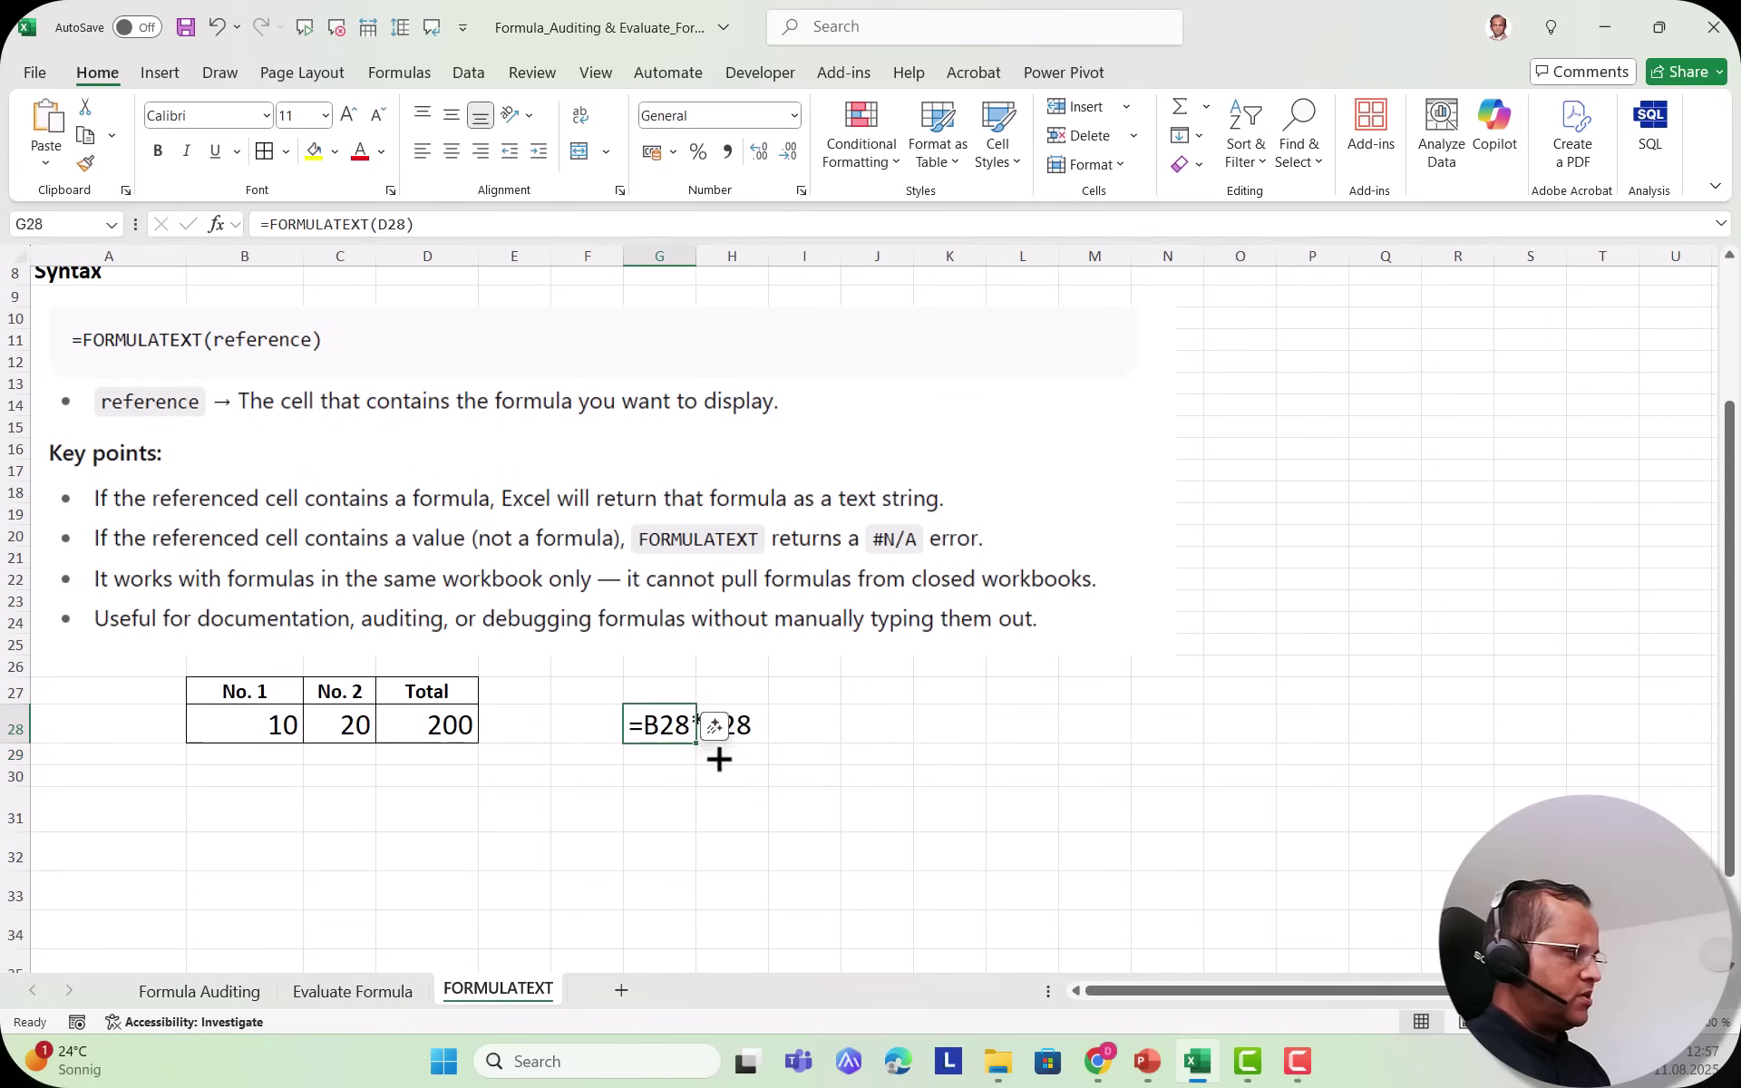
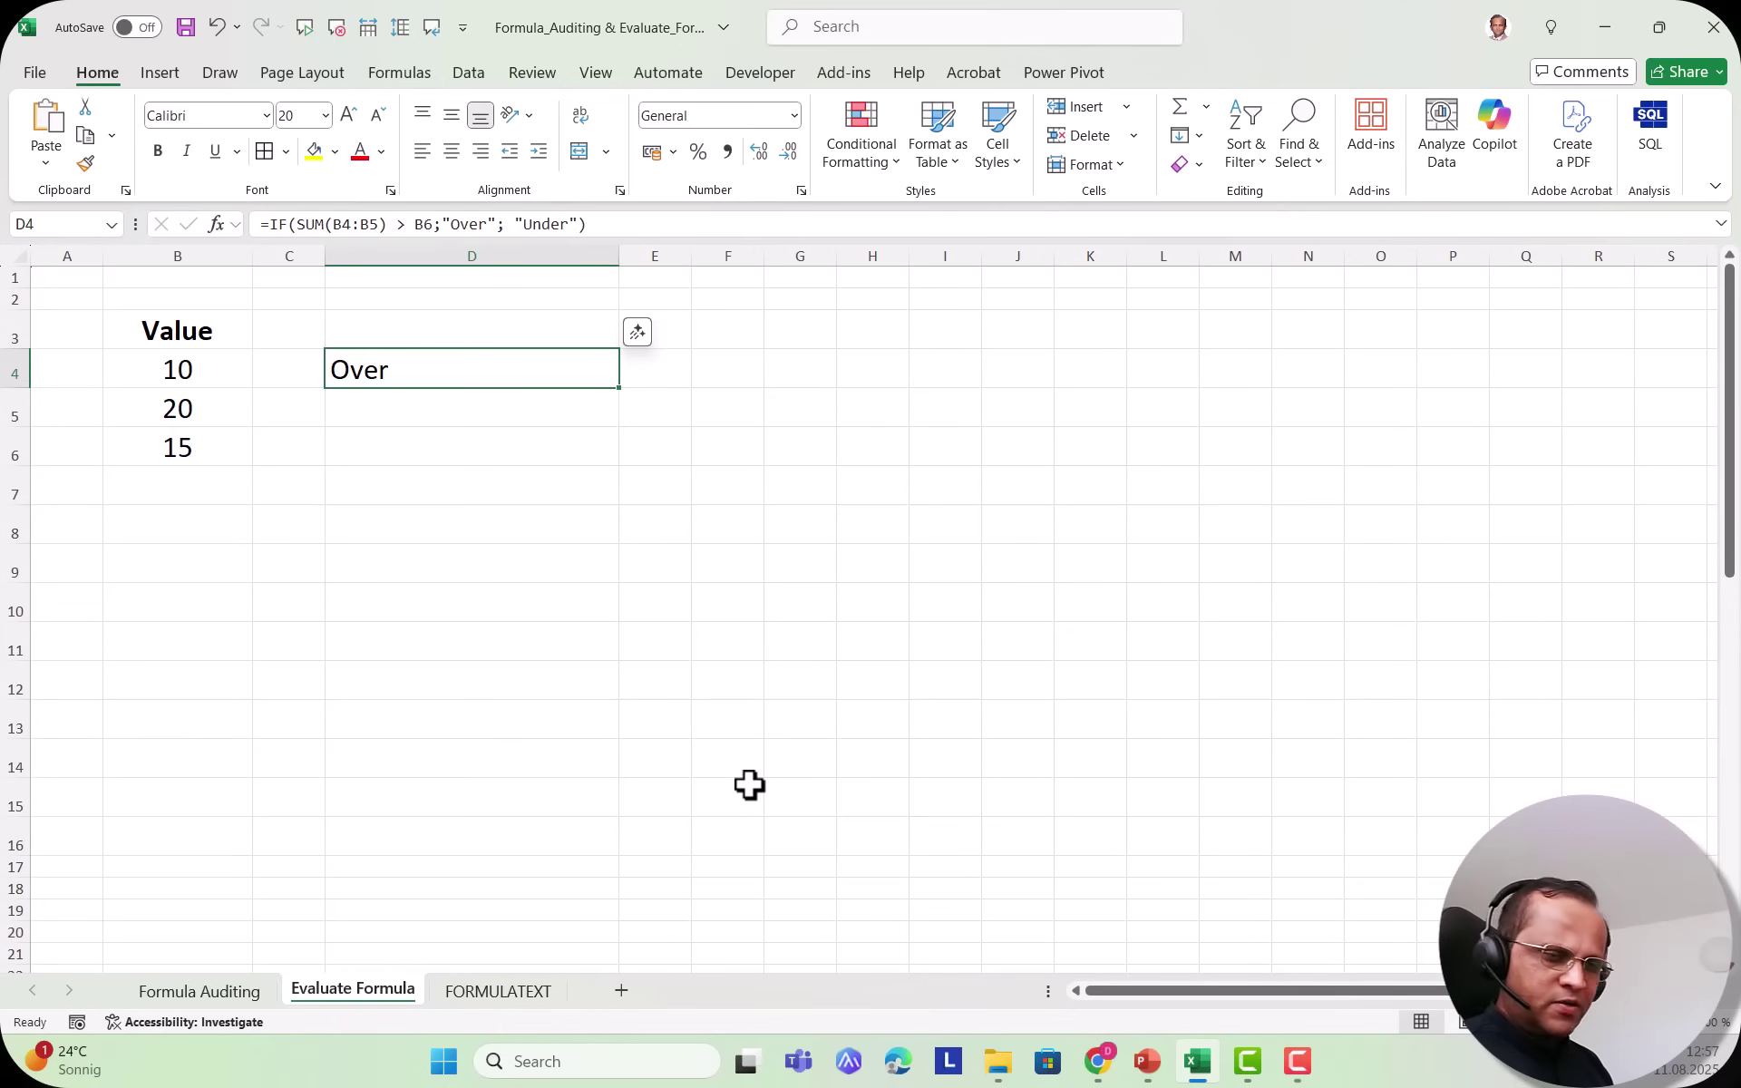
# On the Formula Auditing sheet, examine the formulas behind the item totals in D5:D7 and the grand total in D8.
pyautogui.click(247, 991)
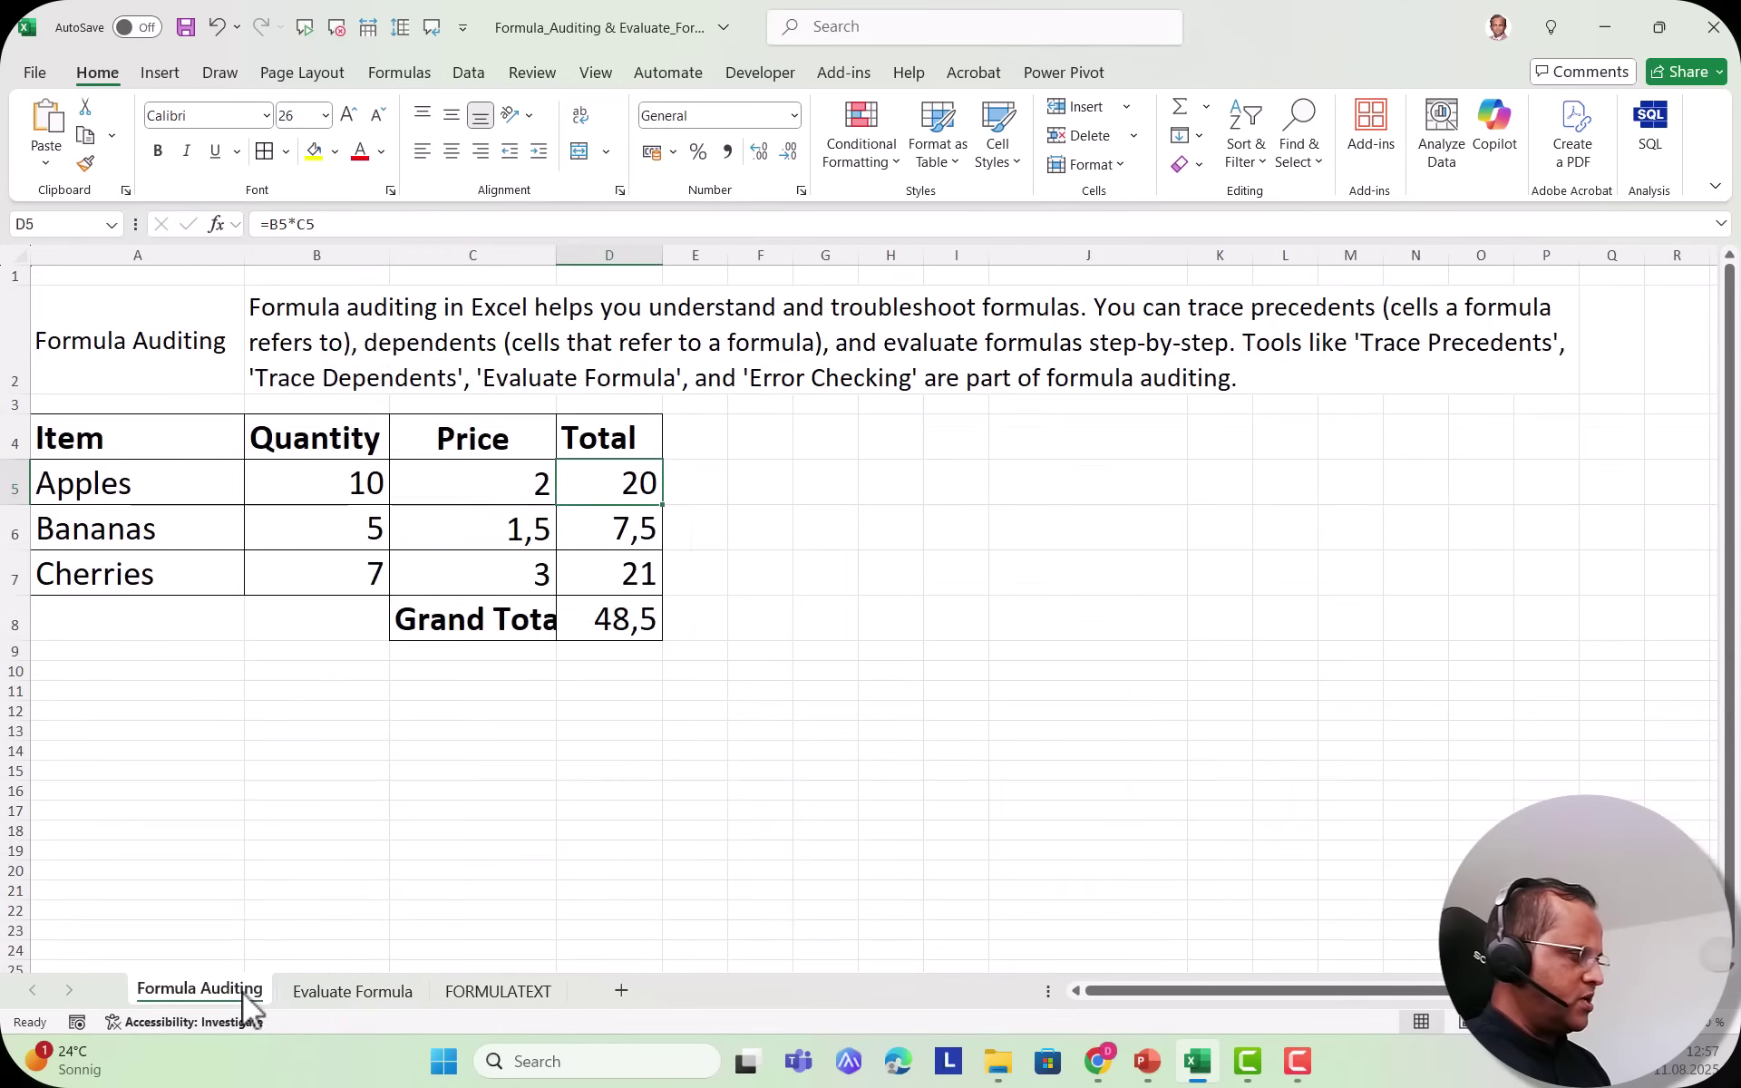
pyautogui.click(338, 998)
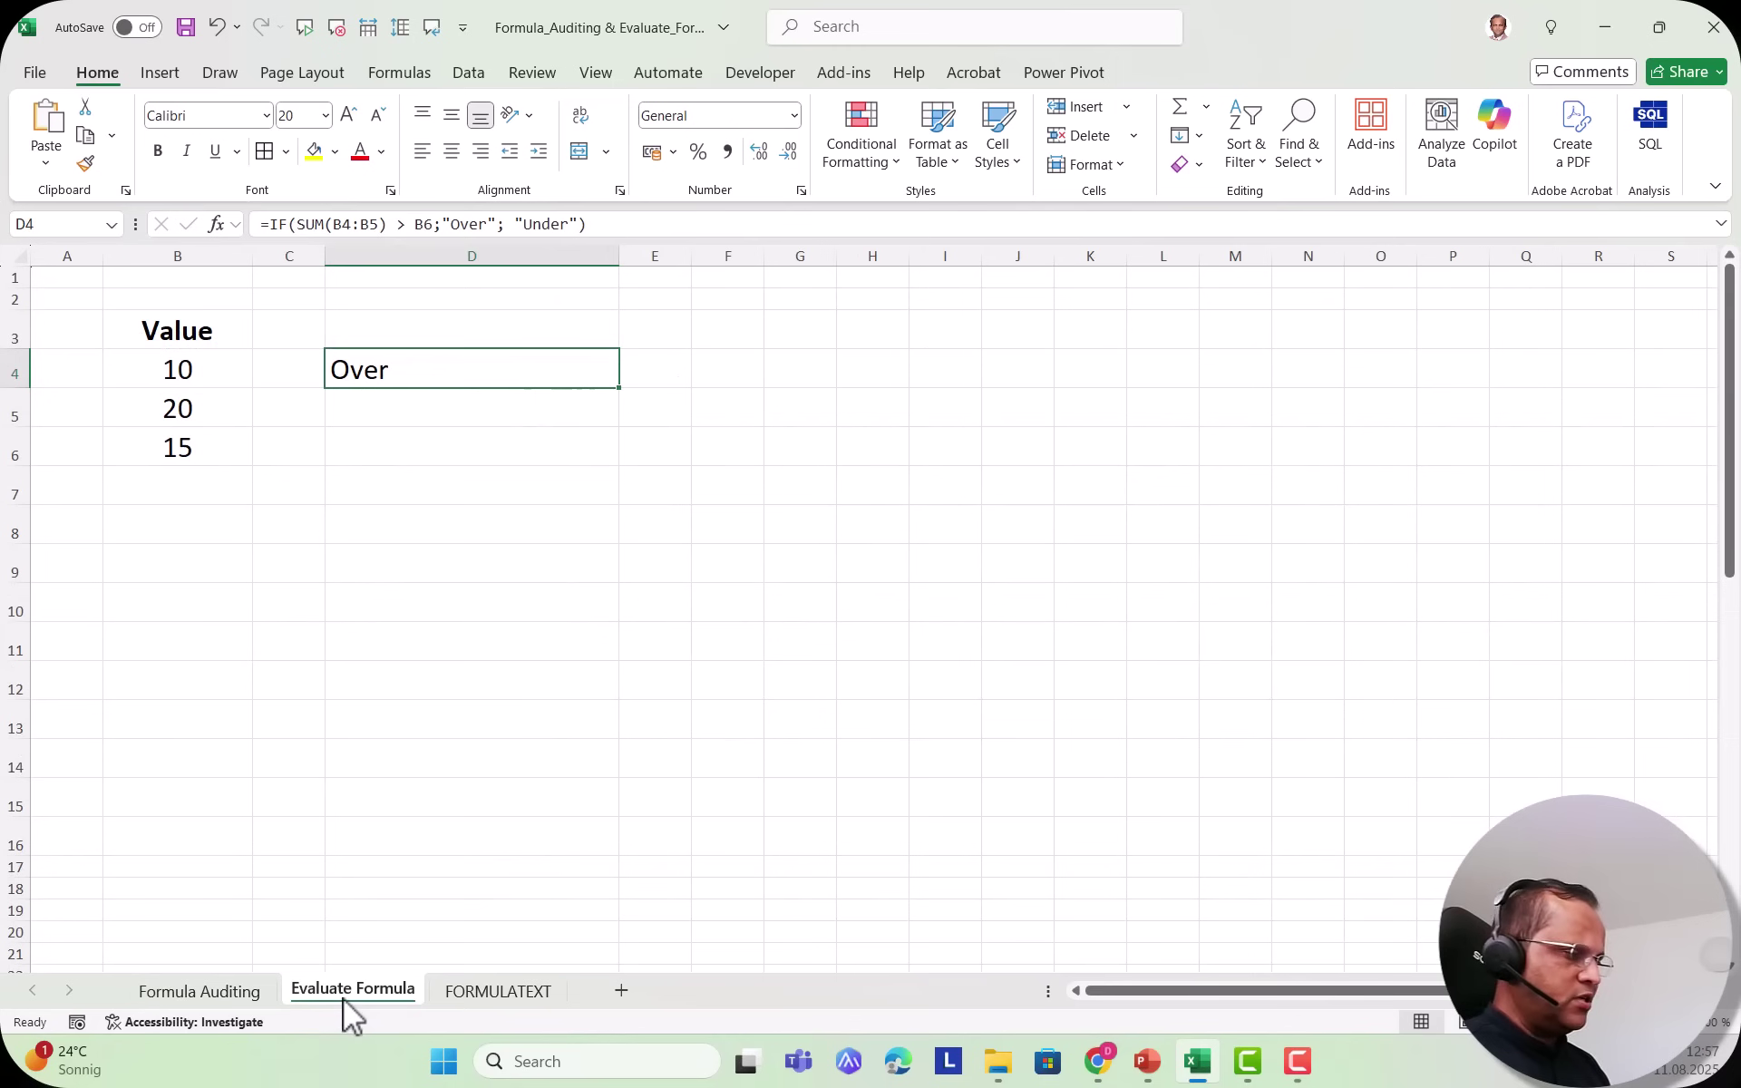
pyautogui.click(198, 997)
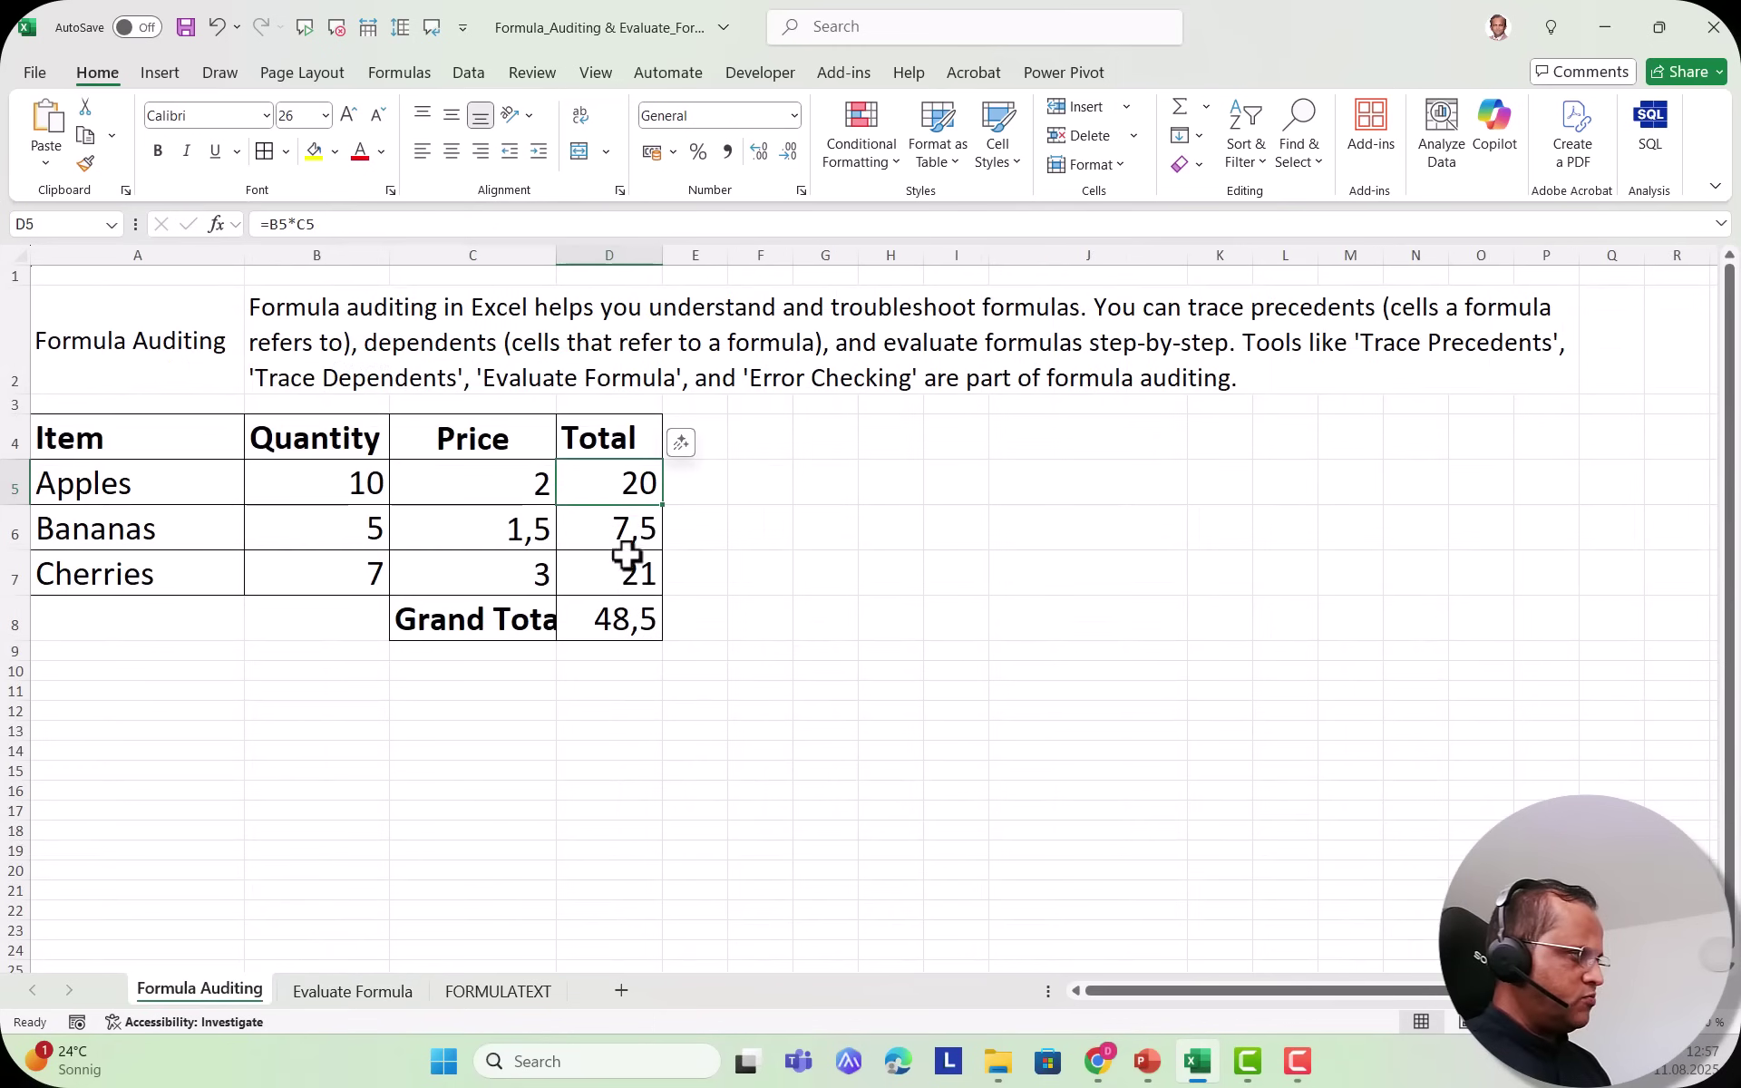
pyautogui.moveTo(622, 474); pyautogui.dragTo(623, 562)
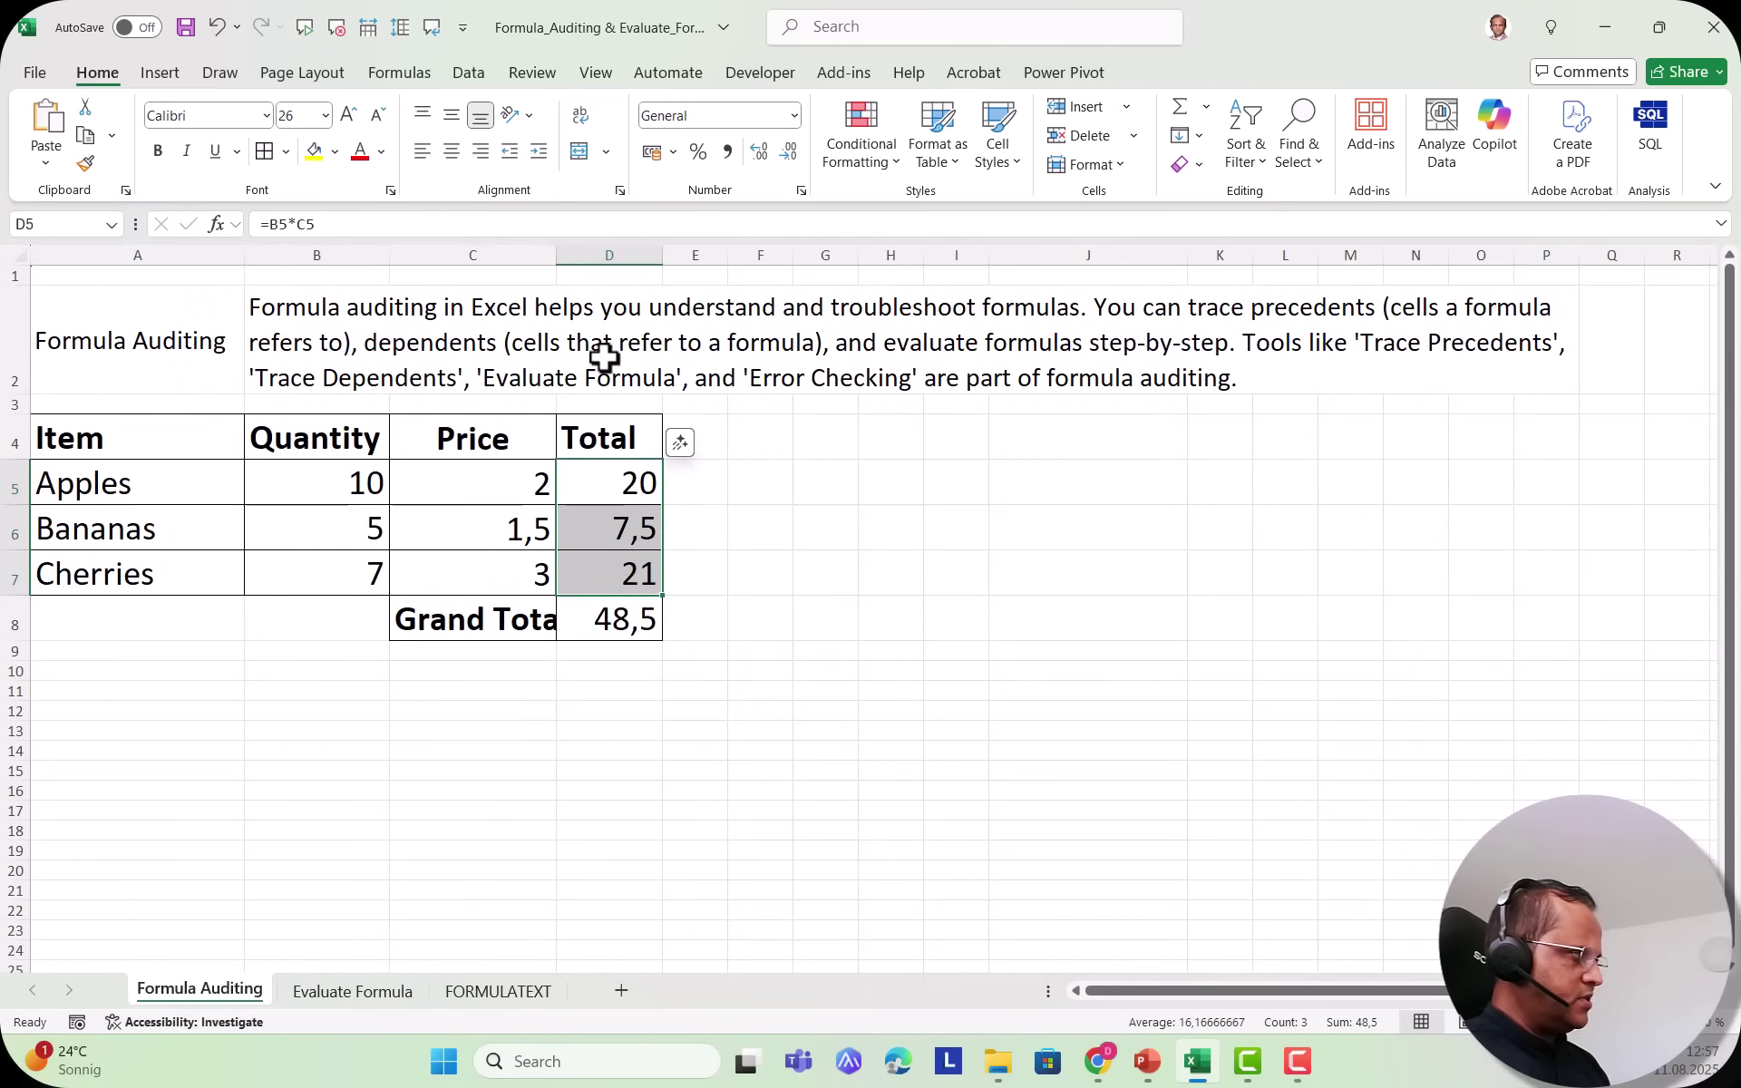
pyautogui.click(624, 487)
pyautogui.doubleClick(624, 487)
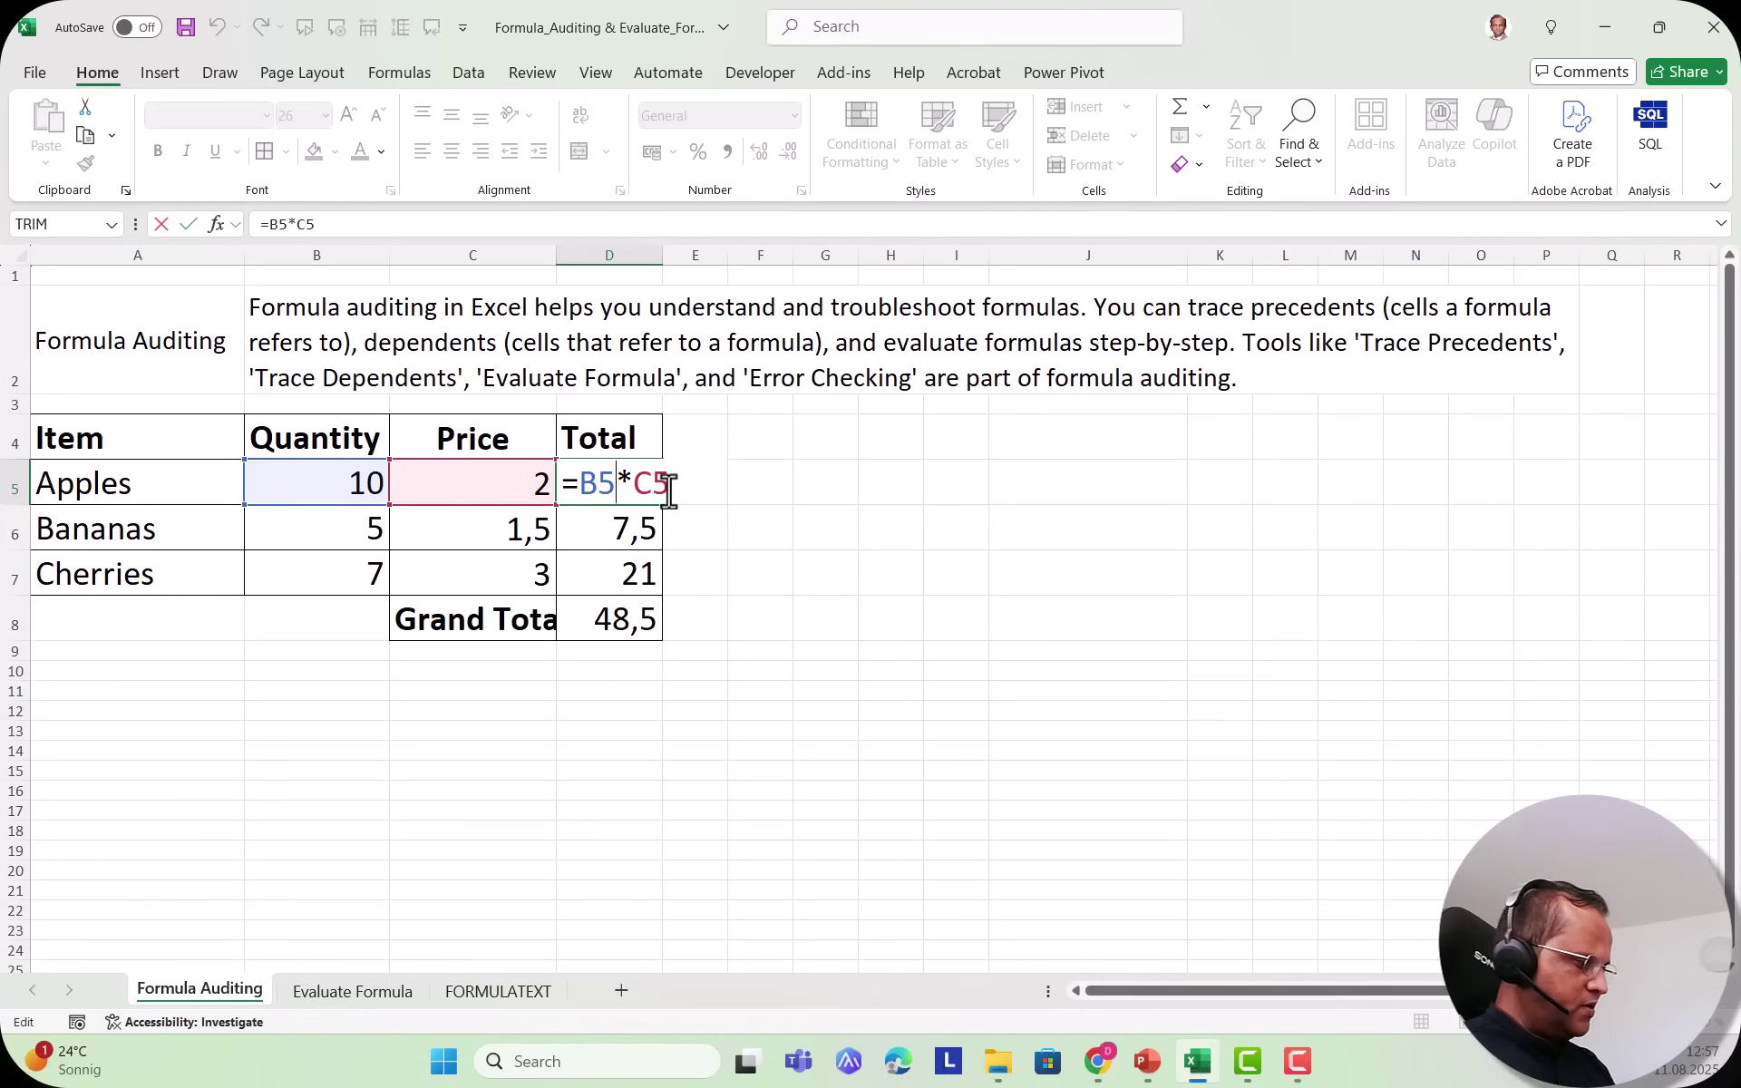
pyautogui.click(618, 524)
pyautogui.doubleClick(618, 528)
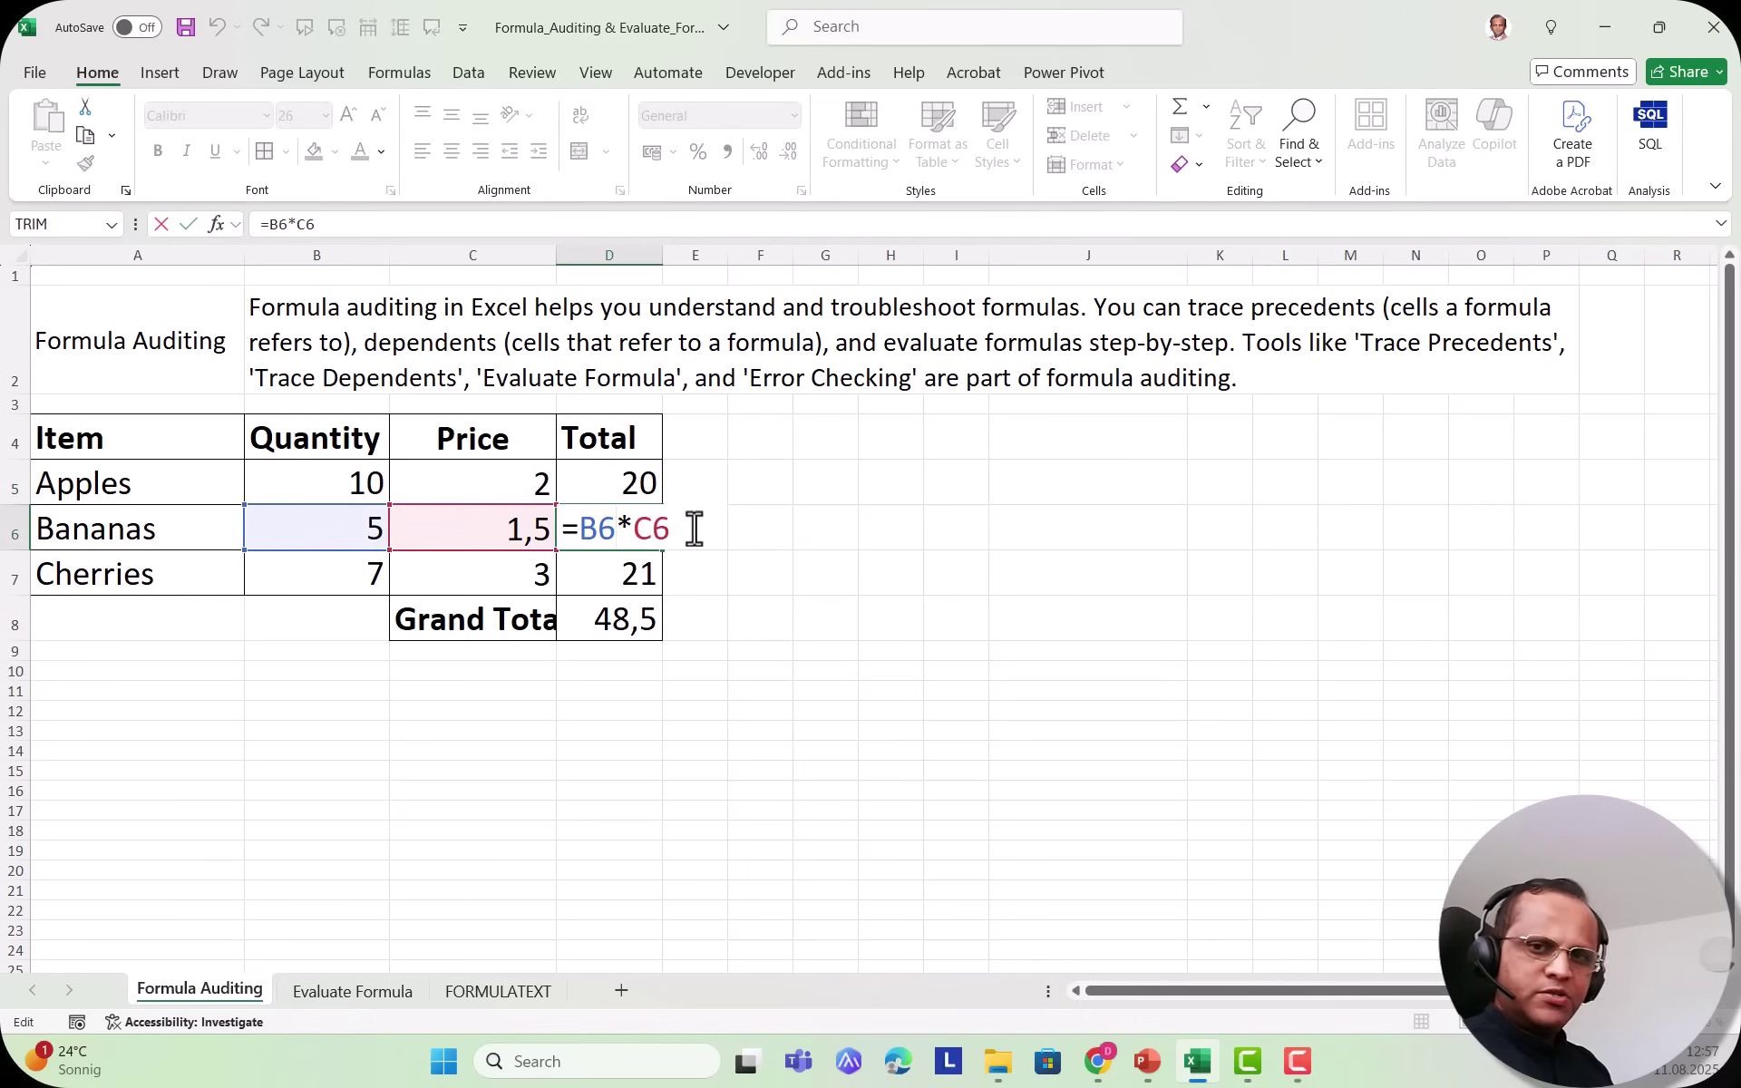
pyautogui.click(634, 574)
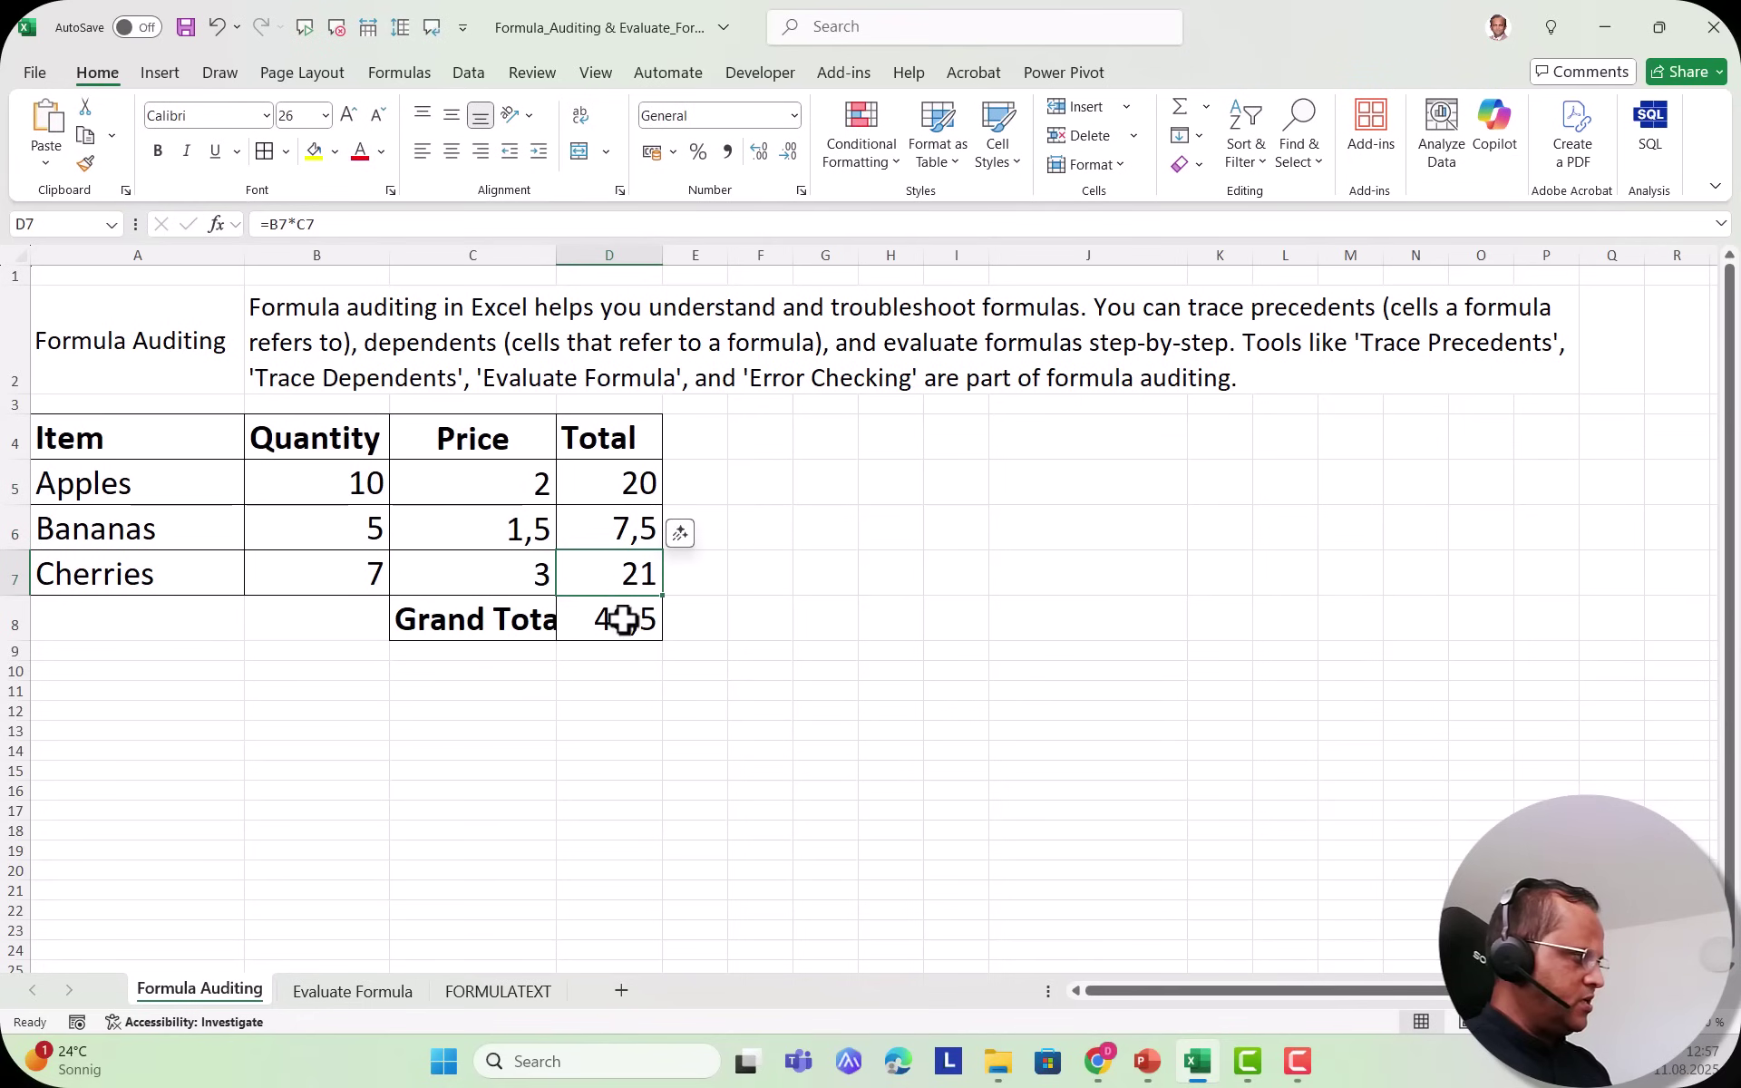
pyautogui.click(629, 616)
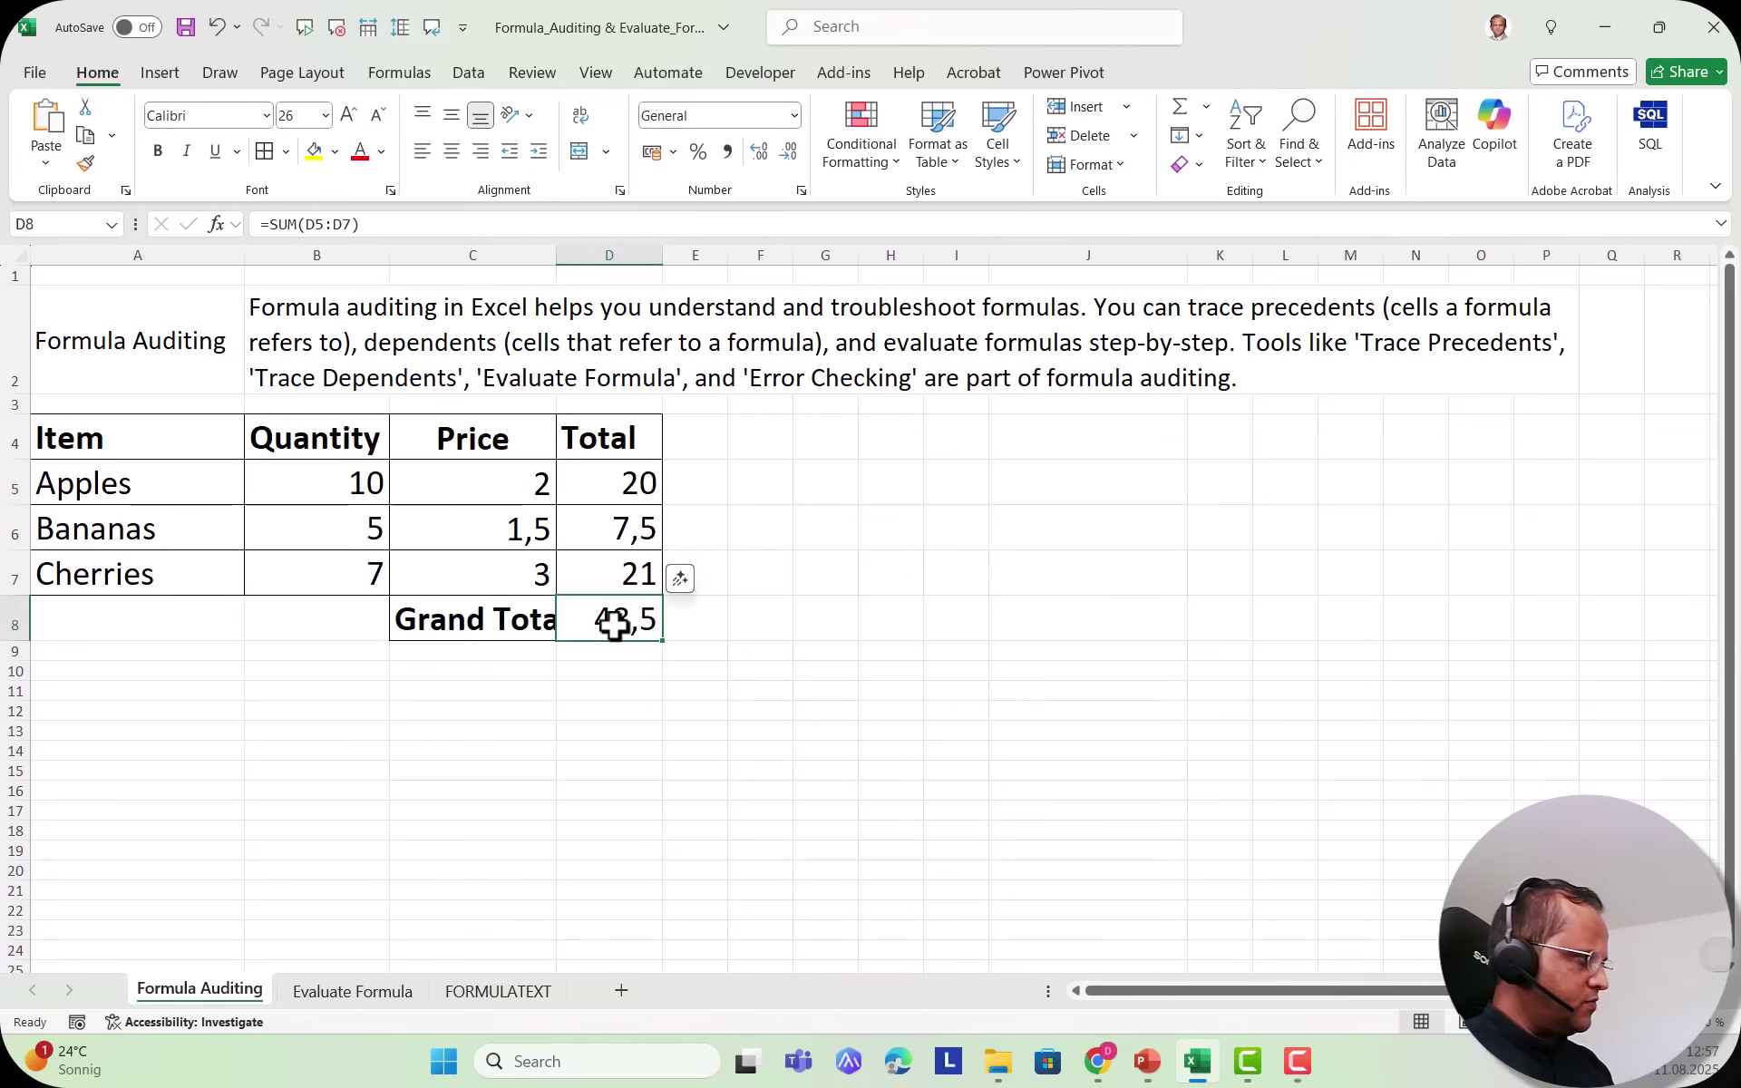
pyautogui.doubleClick(614, 624)
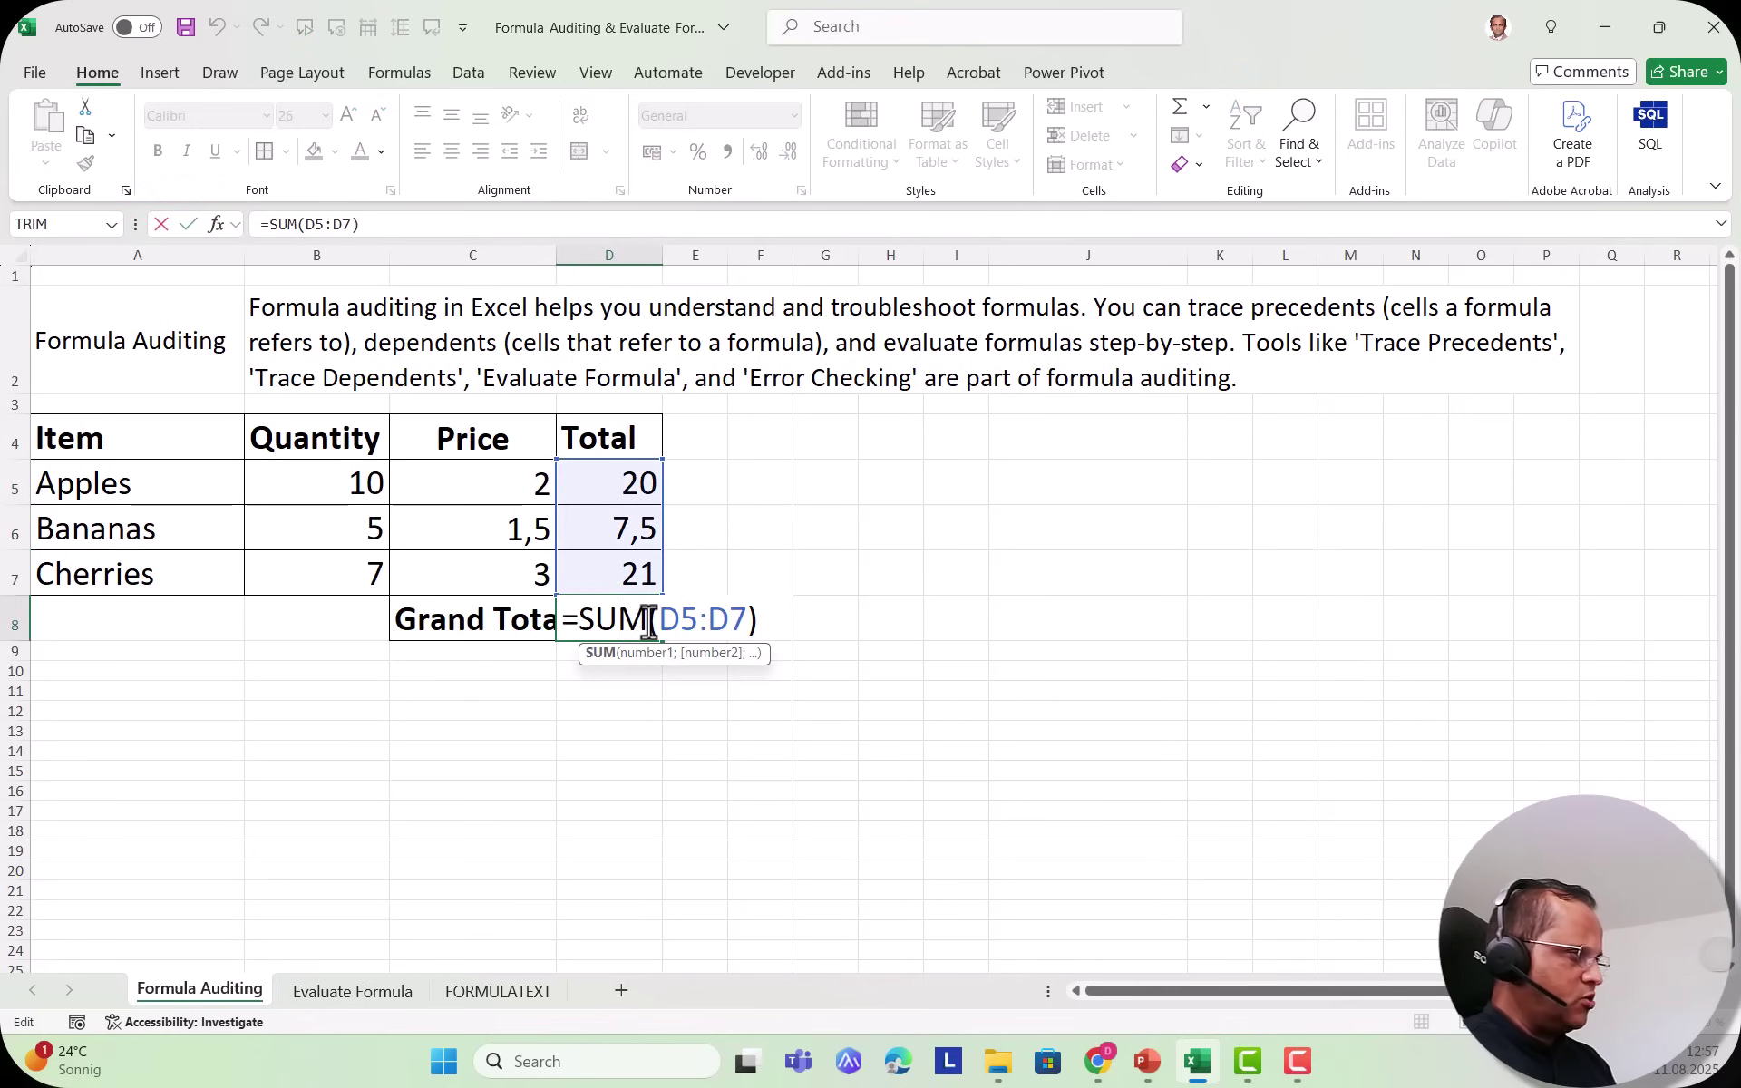
pyautogui.moveTo(626, 481); pyautogui.dragTo(622, 614)
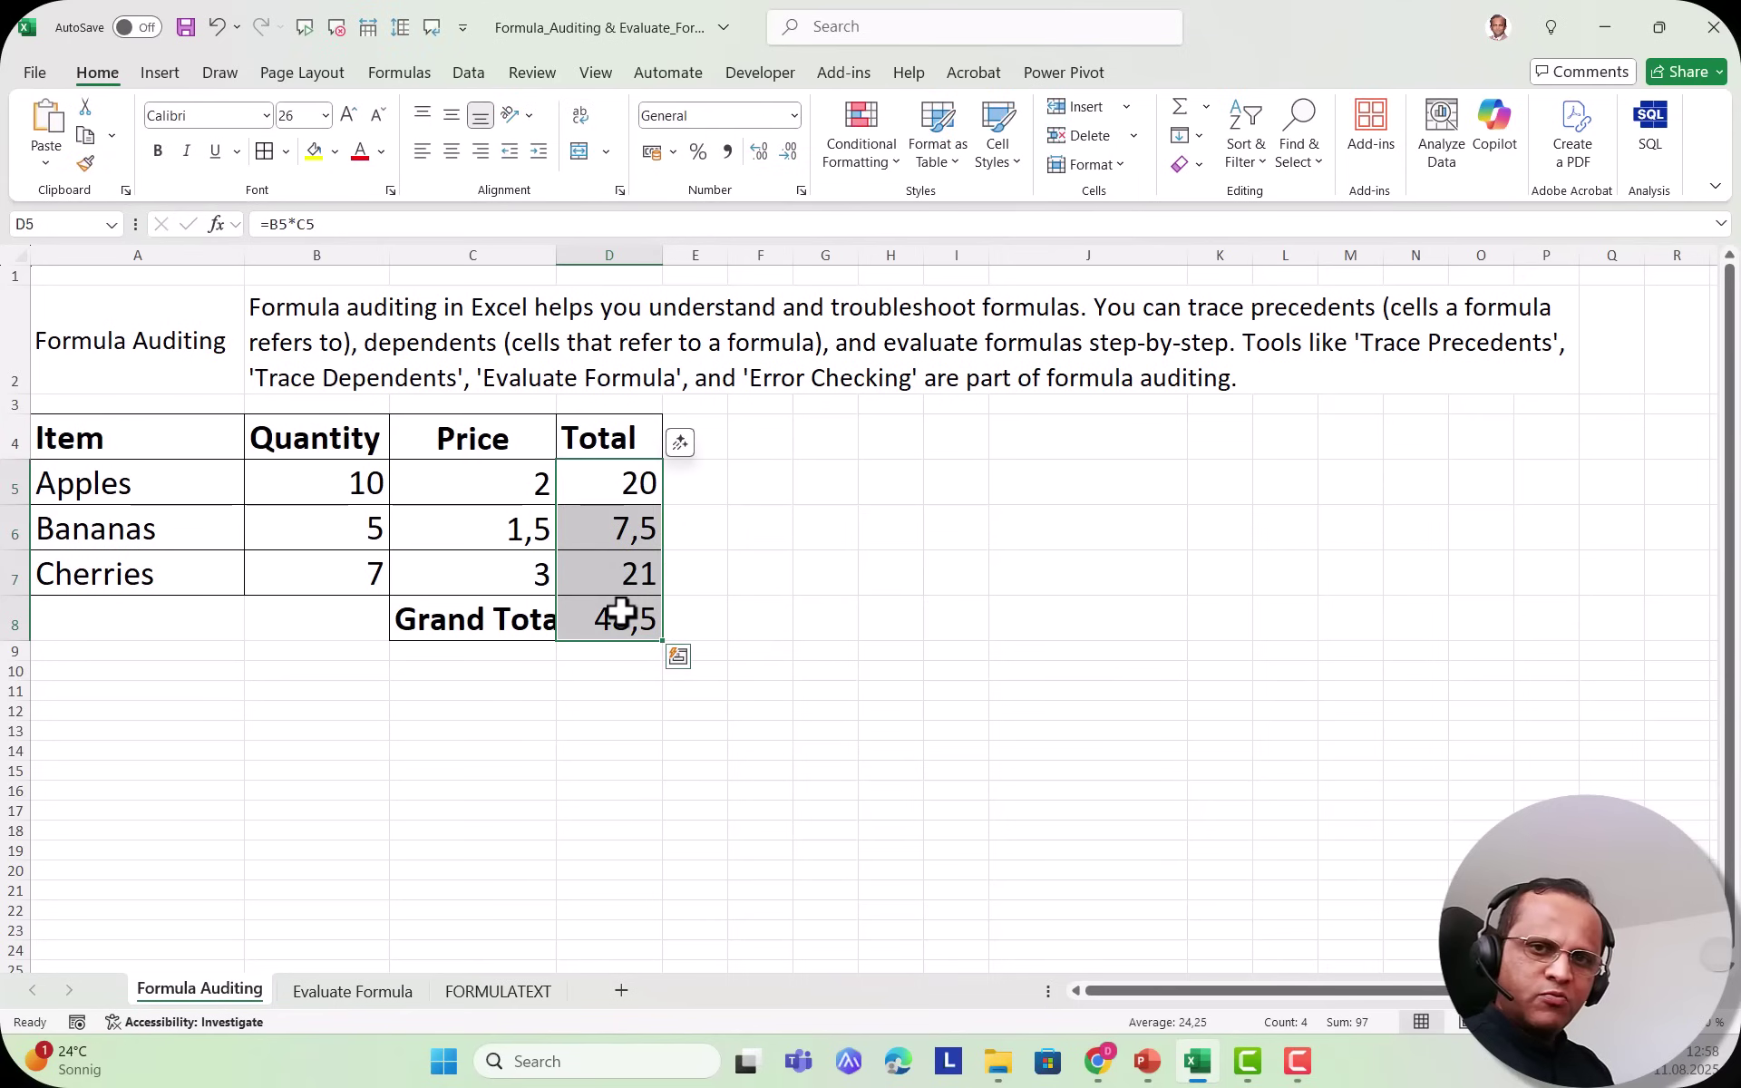
# In cell G31 of the FORMULATEXT sheet, enter =FORMULATEXT('Formula Auditing'!D5) to show the Apples total's formula as text.
pyautogui.click(490, 991)
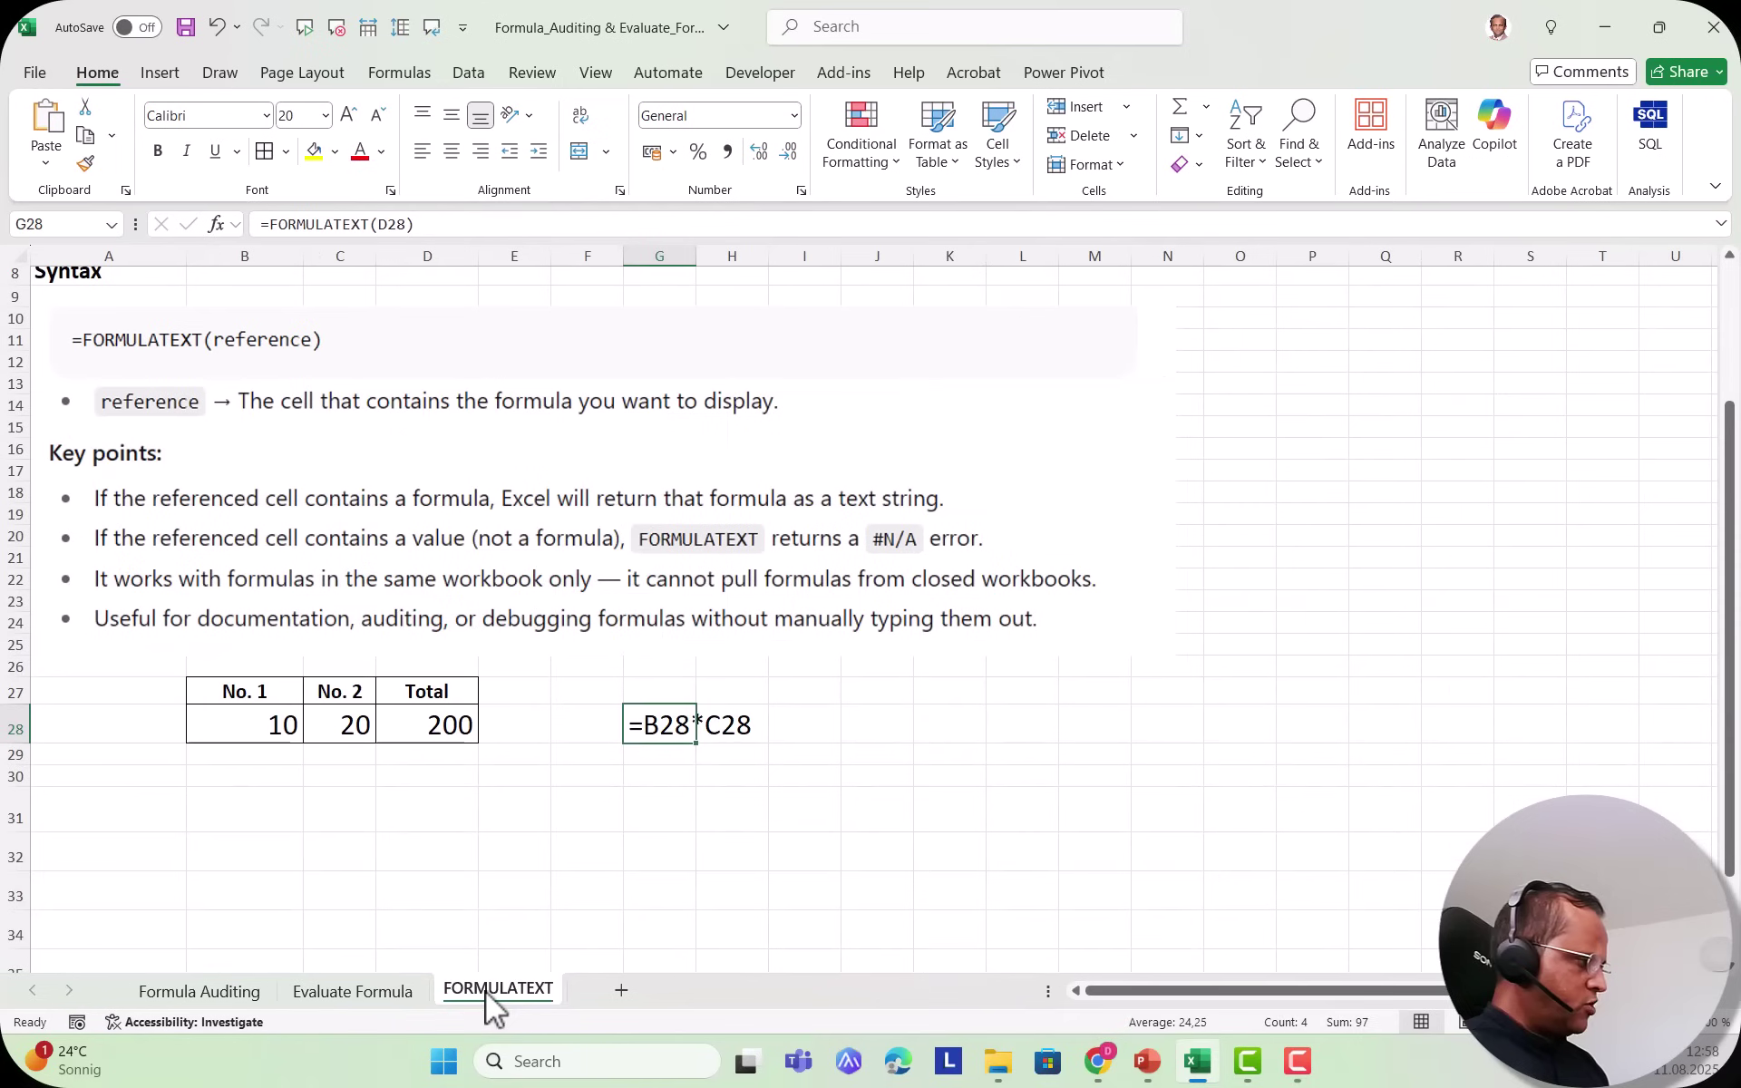
pyautogui.click(268, 808)
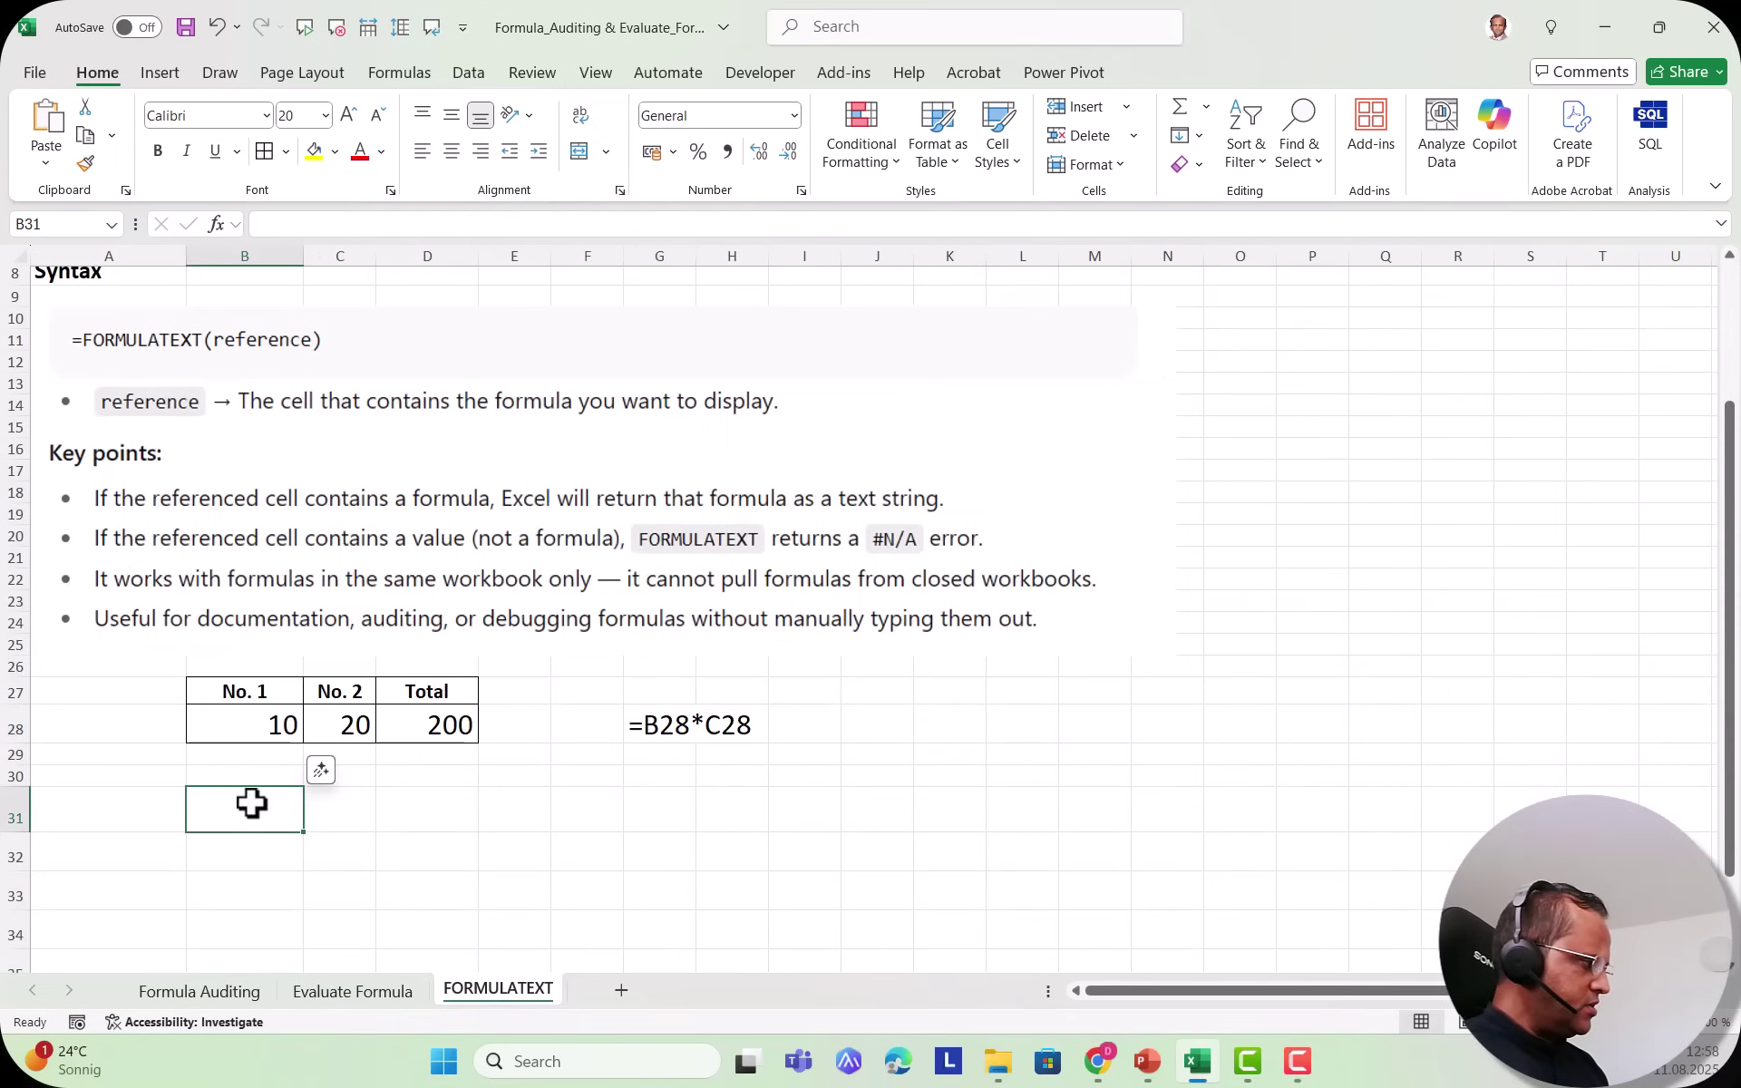
pyautogui.click(674, 808)
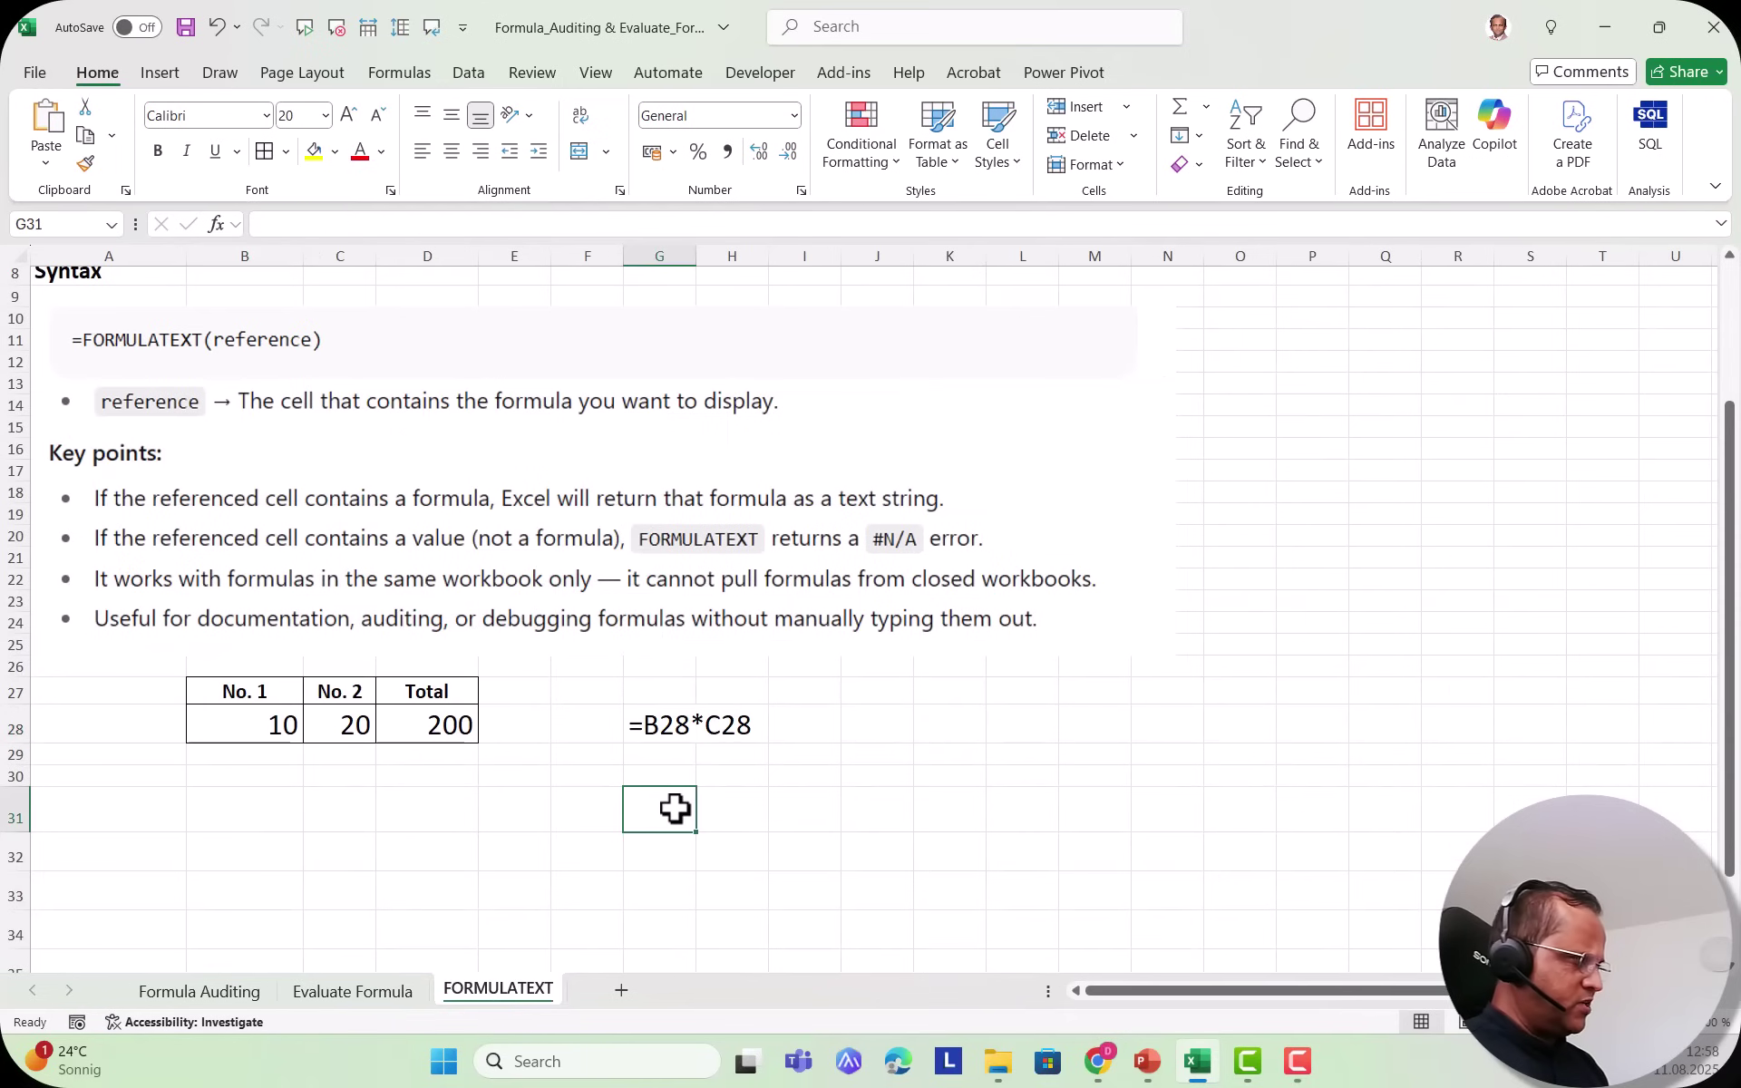
pyautogui.write('=formula')
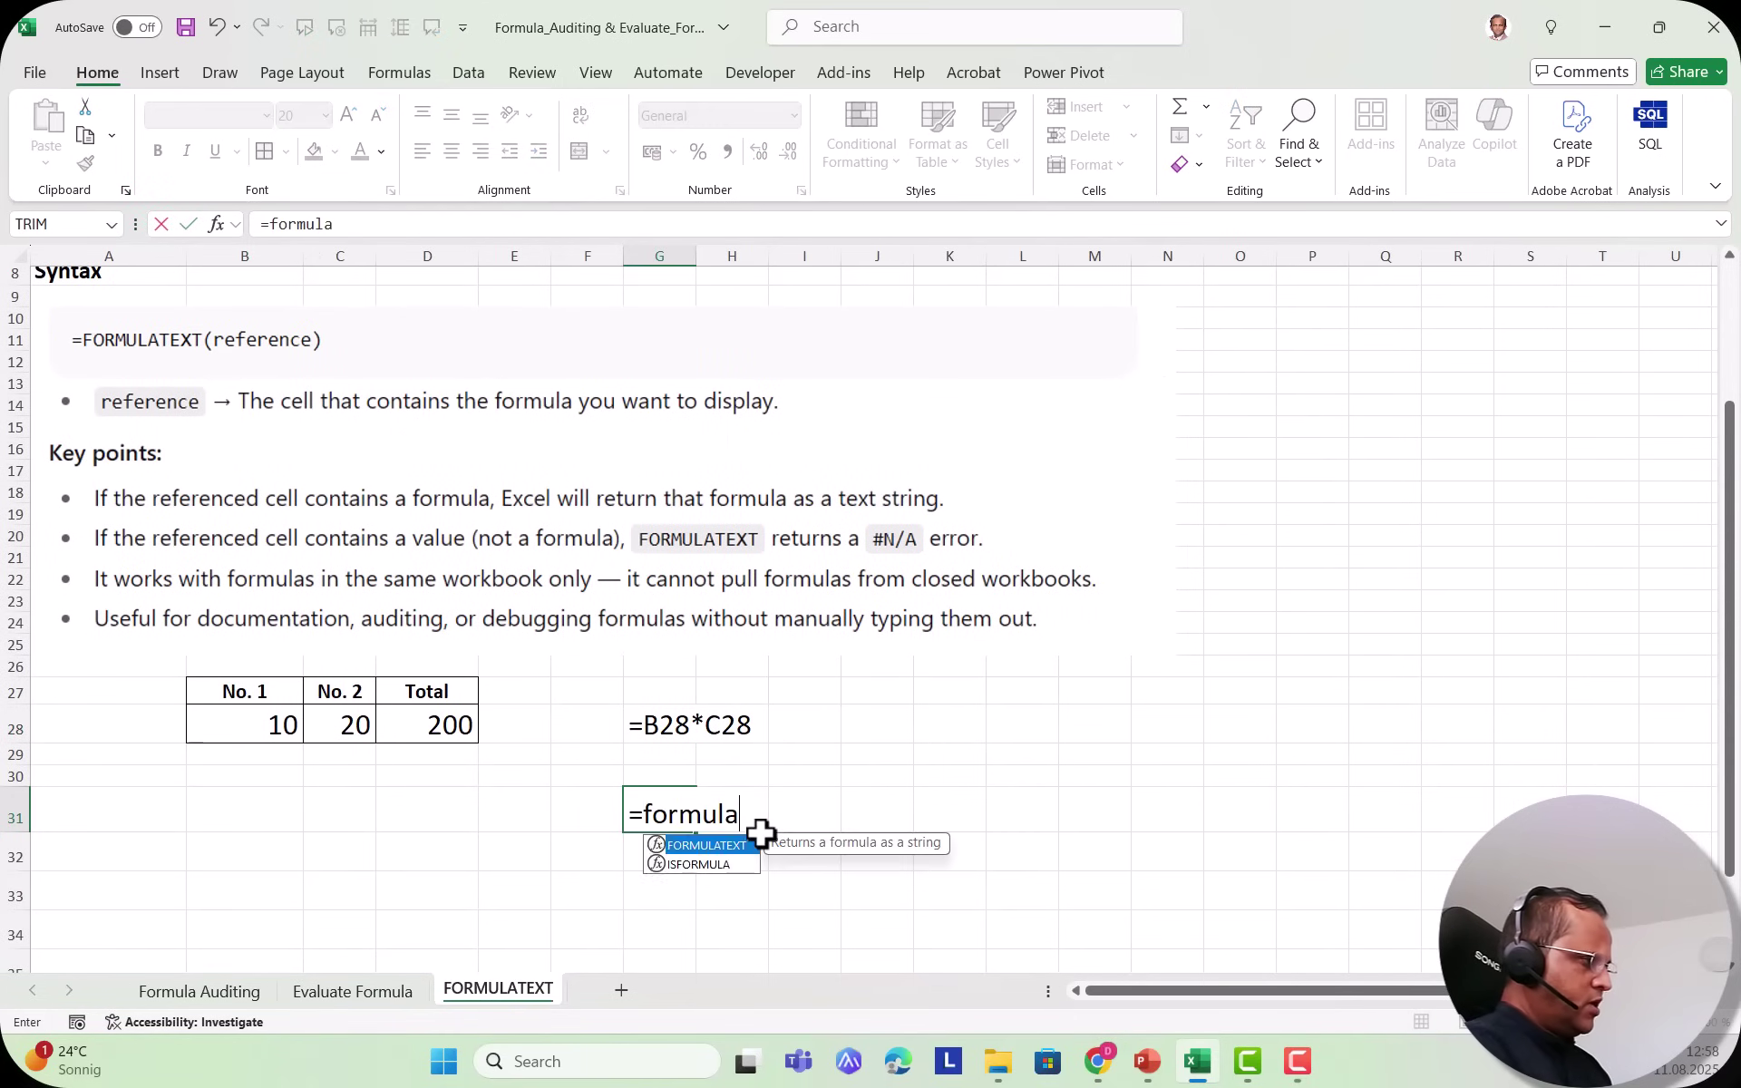
pyautogui.press('Tab')
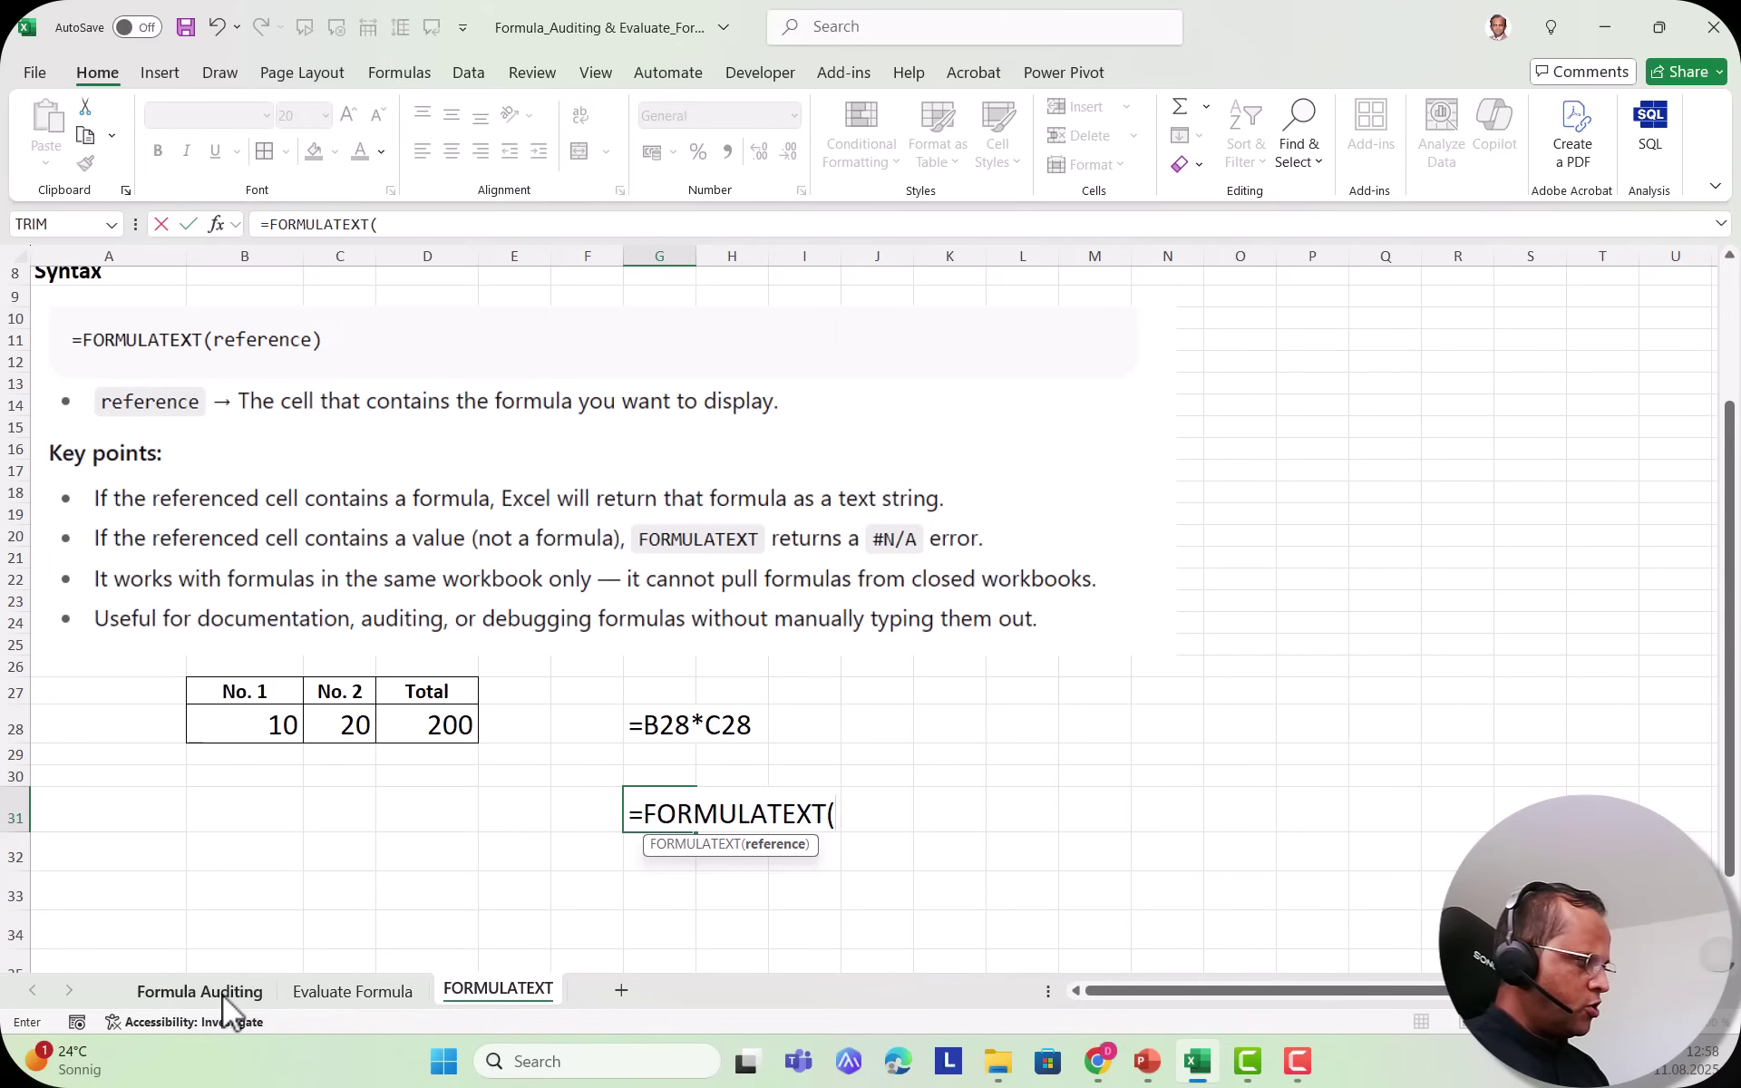
pyautogui.click(192, 994)
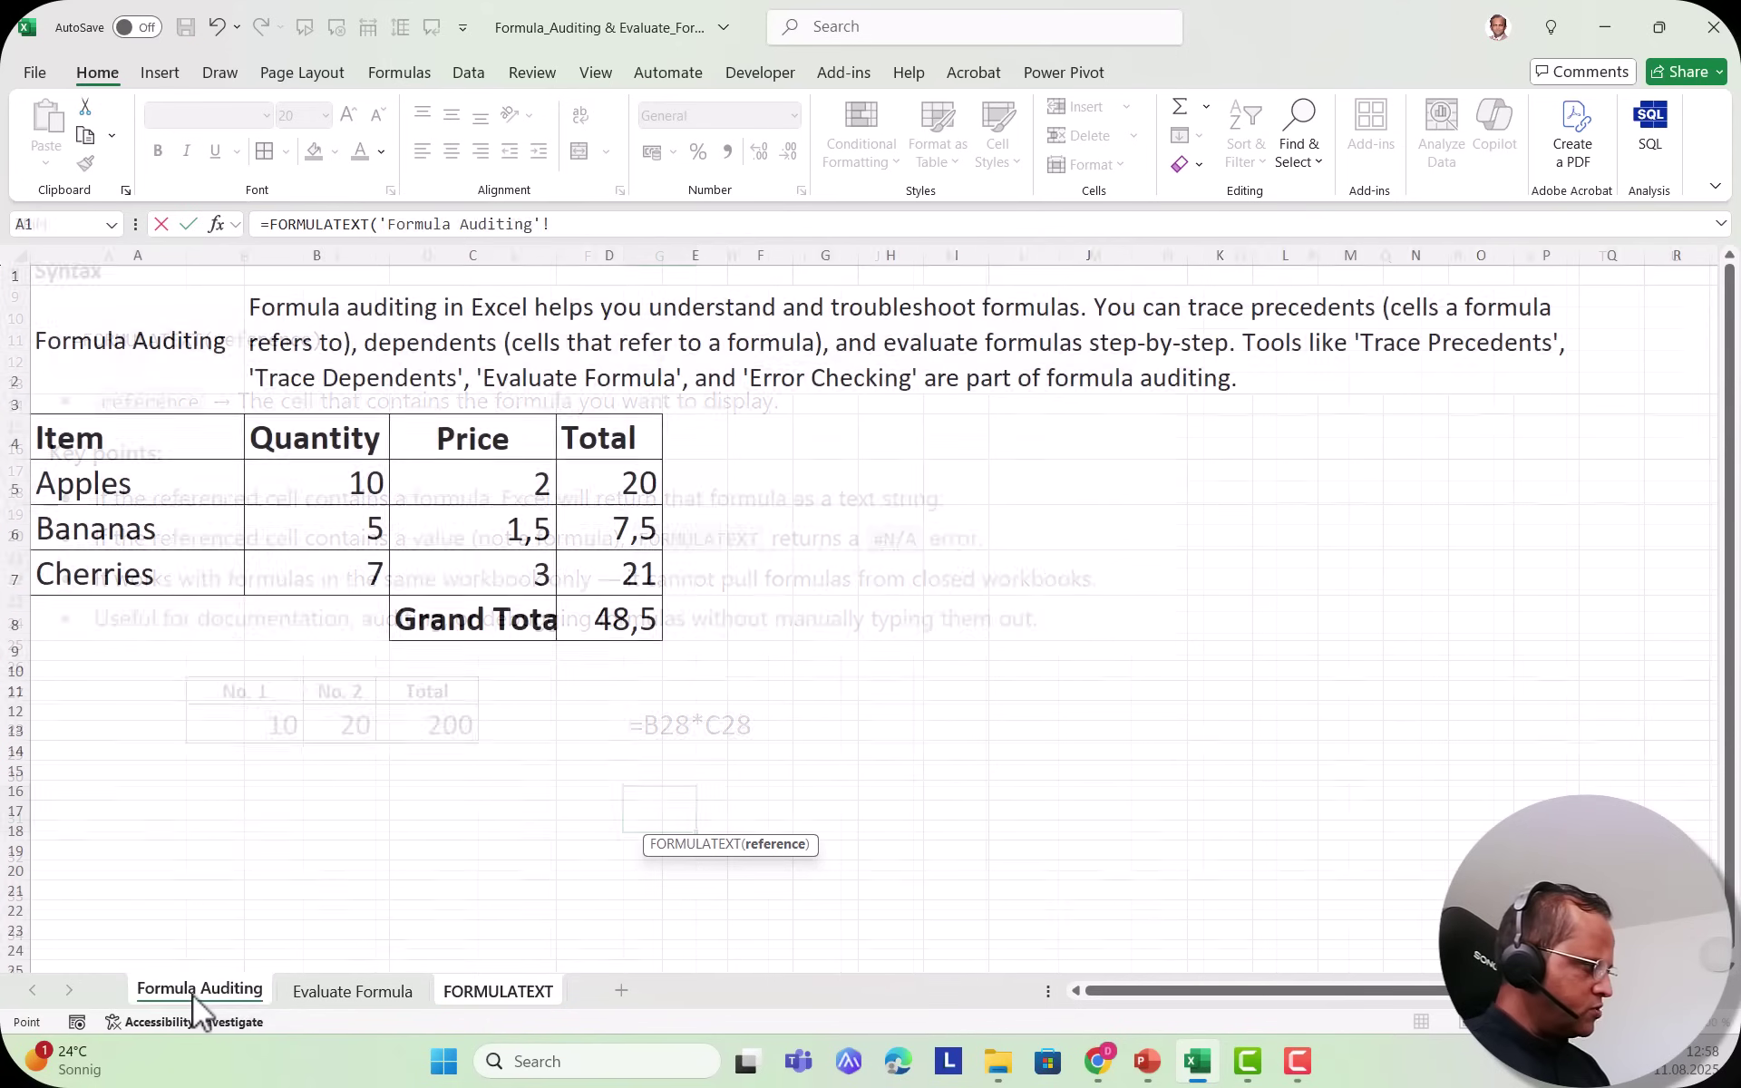
pyautogui.click(635, 481)
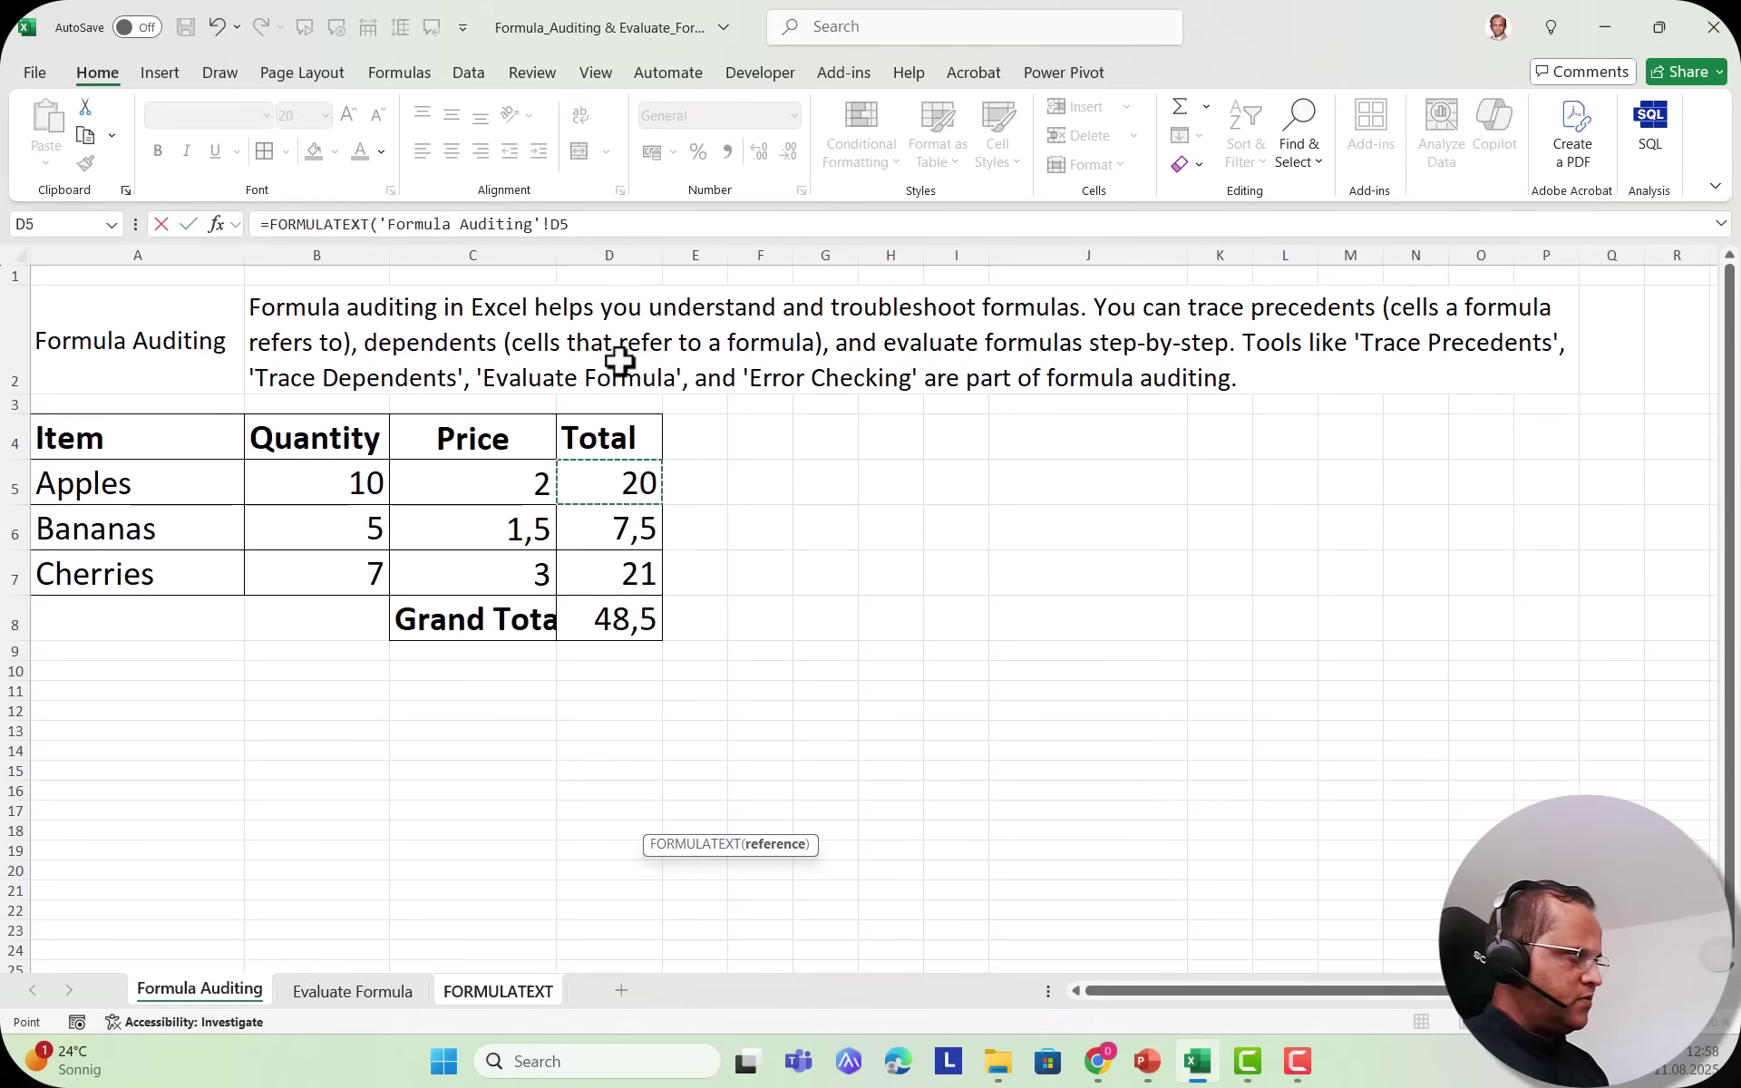
pyautogui.click(572, 224)
pyautogui.write(')')
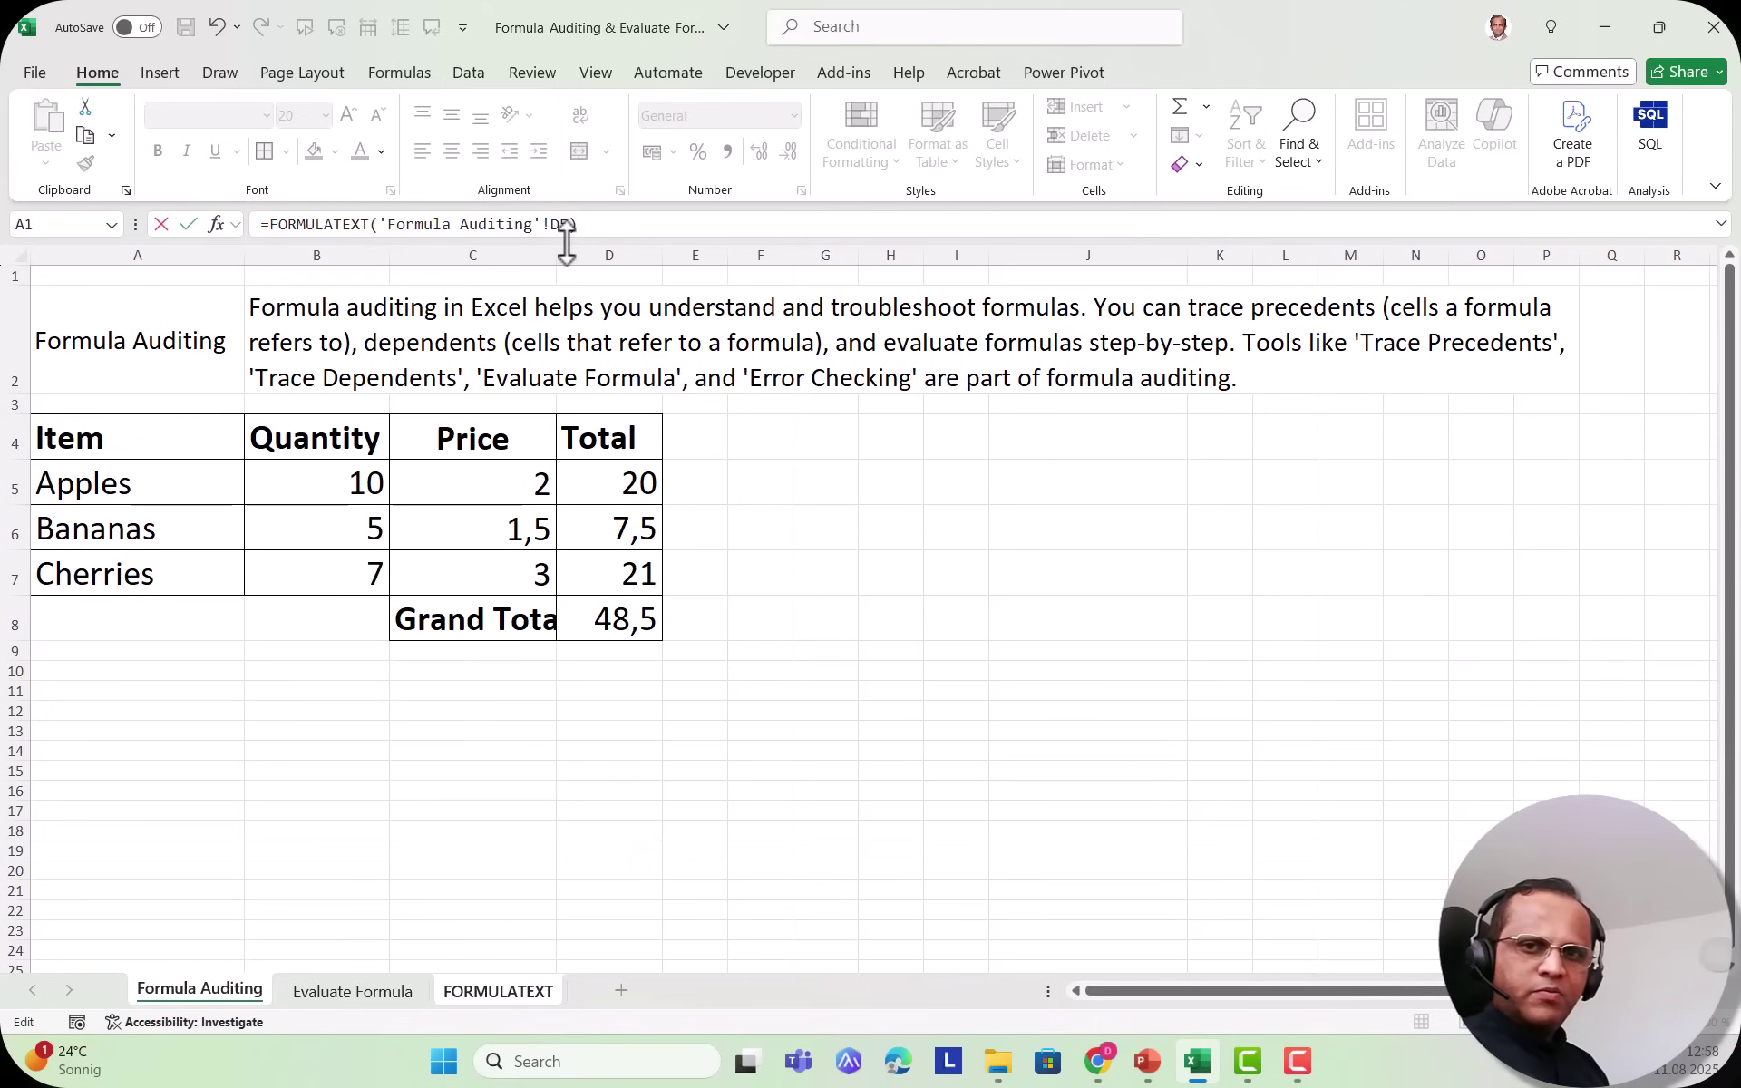
pyautogui.press('Return')
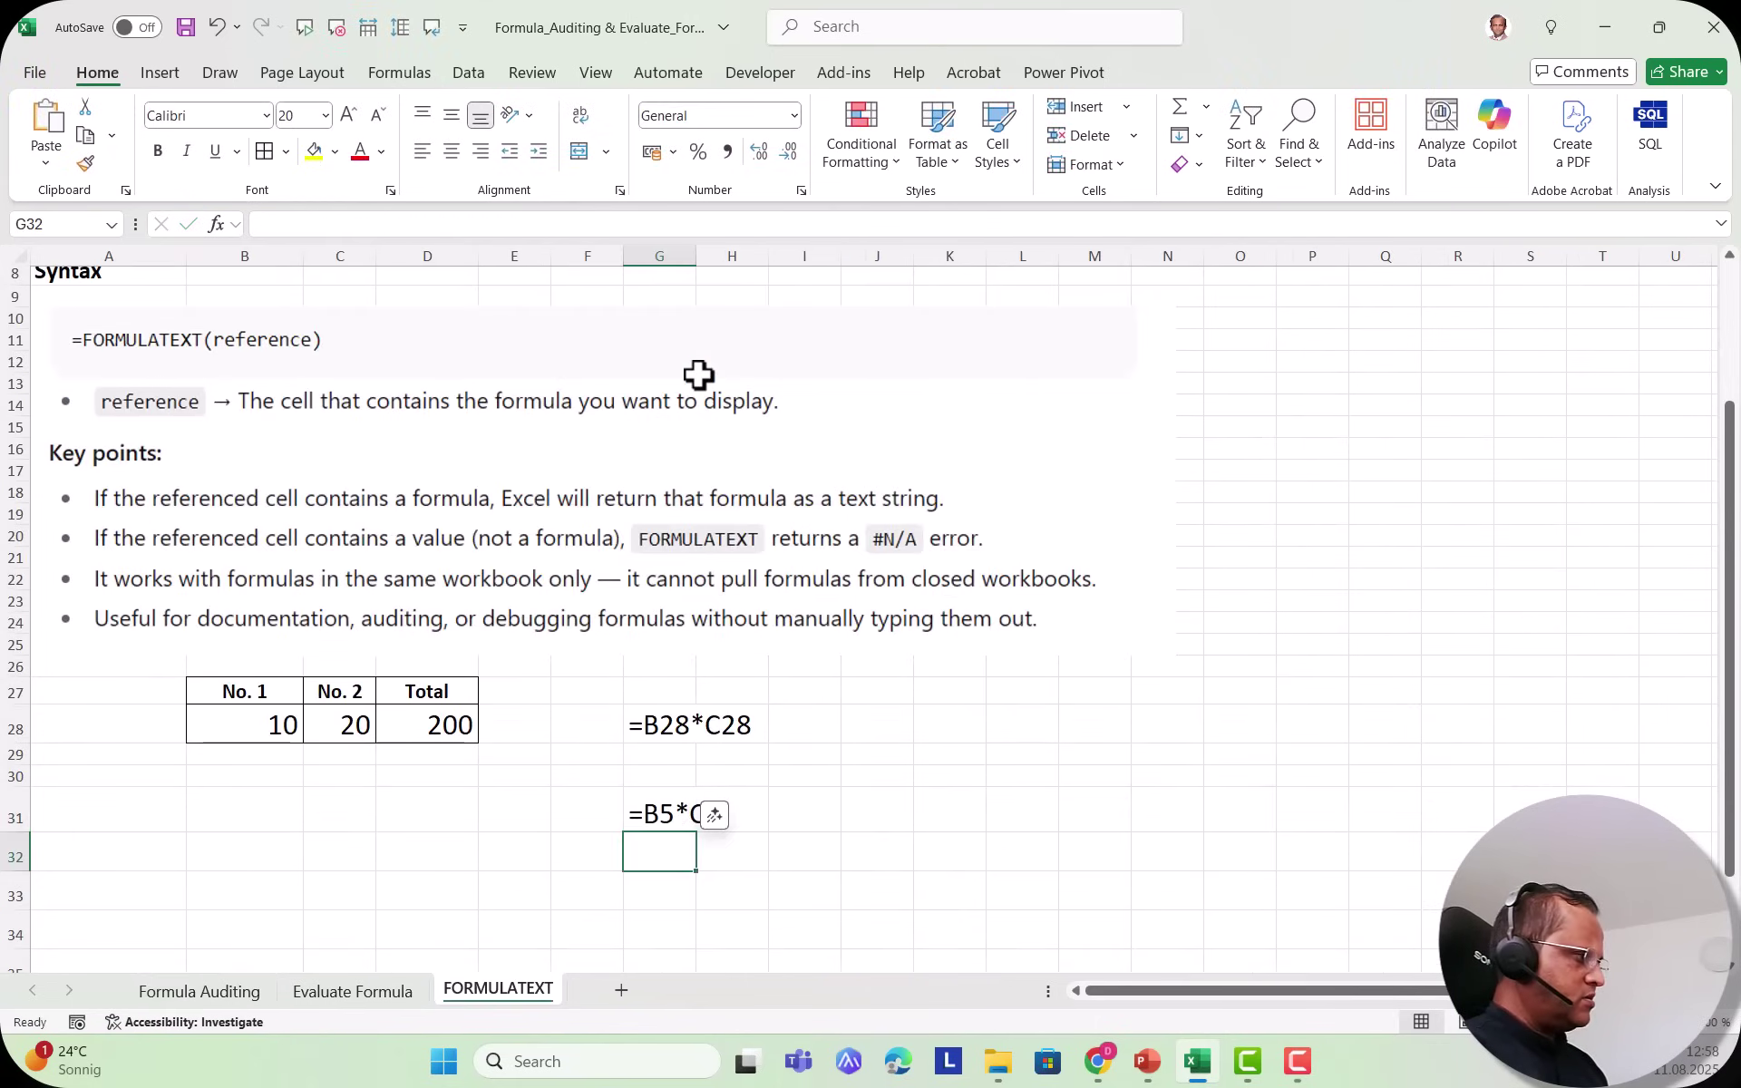
pyautogui.click(652, 818)
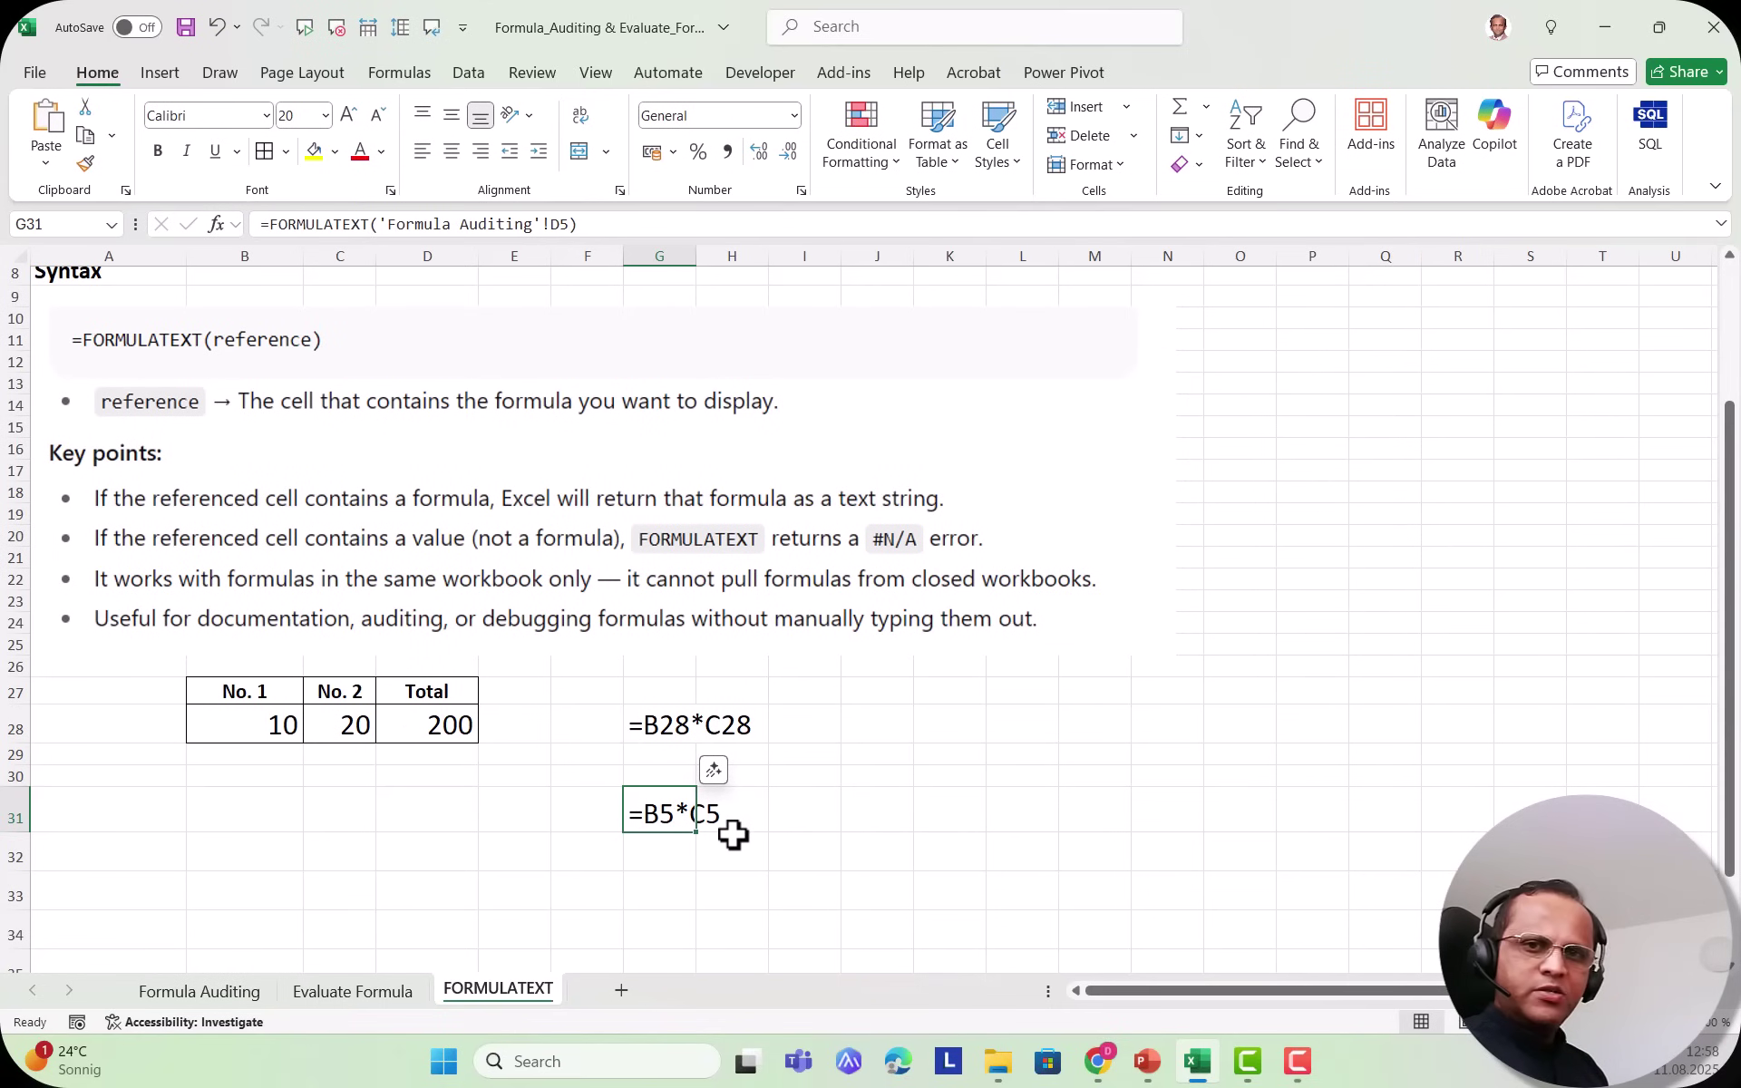
# In cell G33 of the FORMULATEXT sheet, enter =FORMULATEXT('Formula Auditing'!D8) to show the grand total's formula as text.
pyautogui.click(676, 886)
pyautogui.scroll(-1, 812, 861)
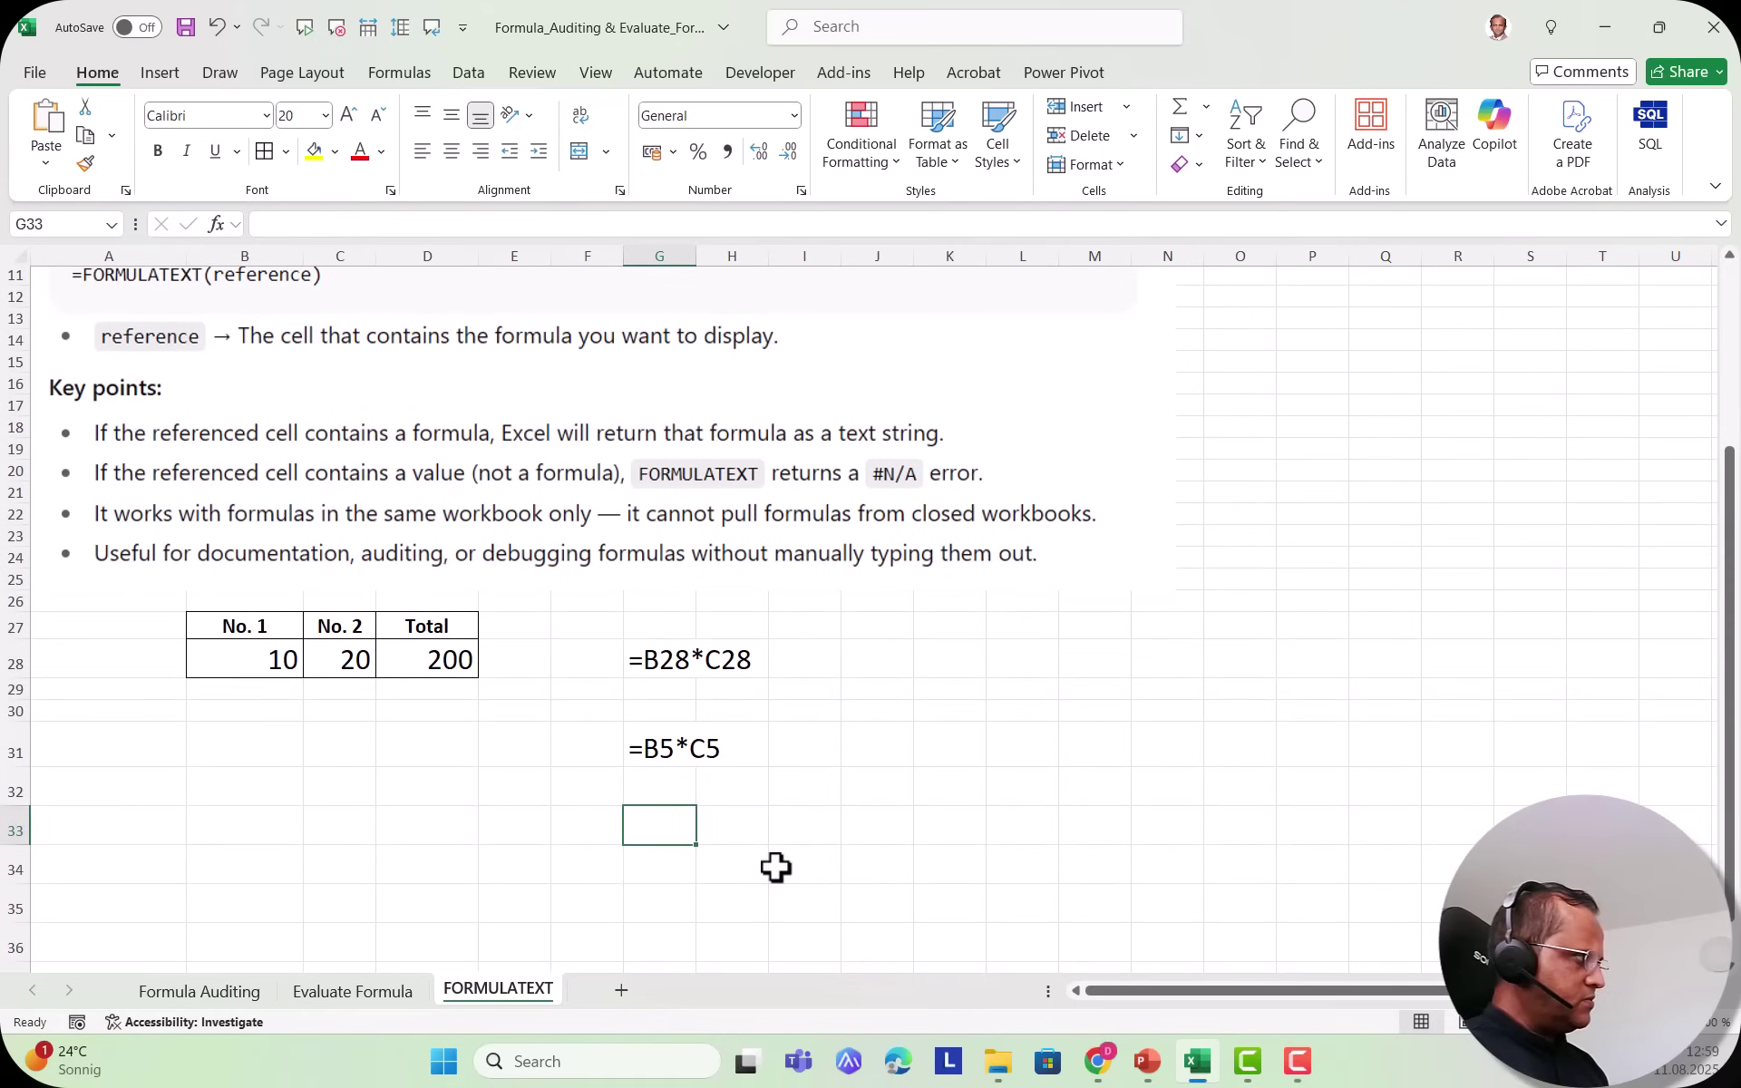
pyautogui.write('=formula')
pyautogui.press('Tab')
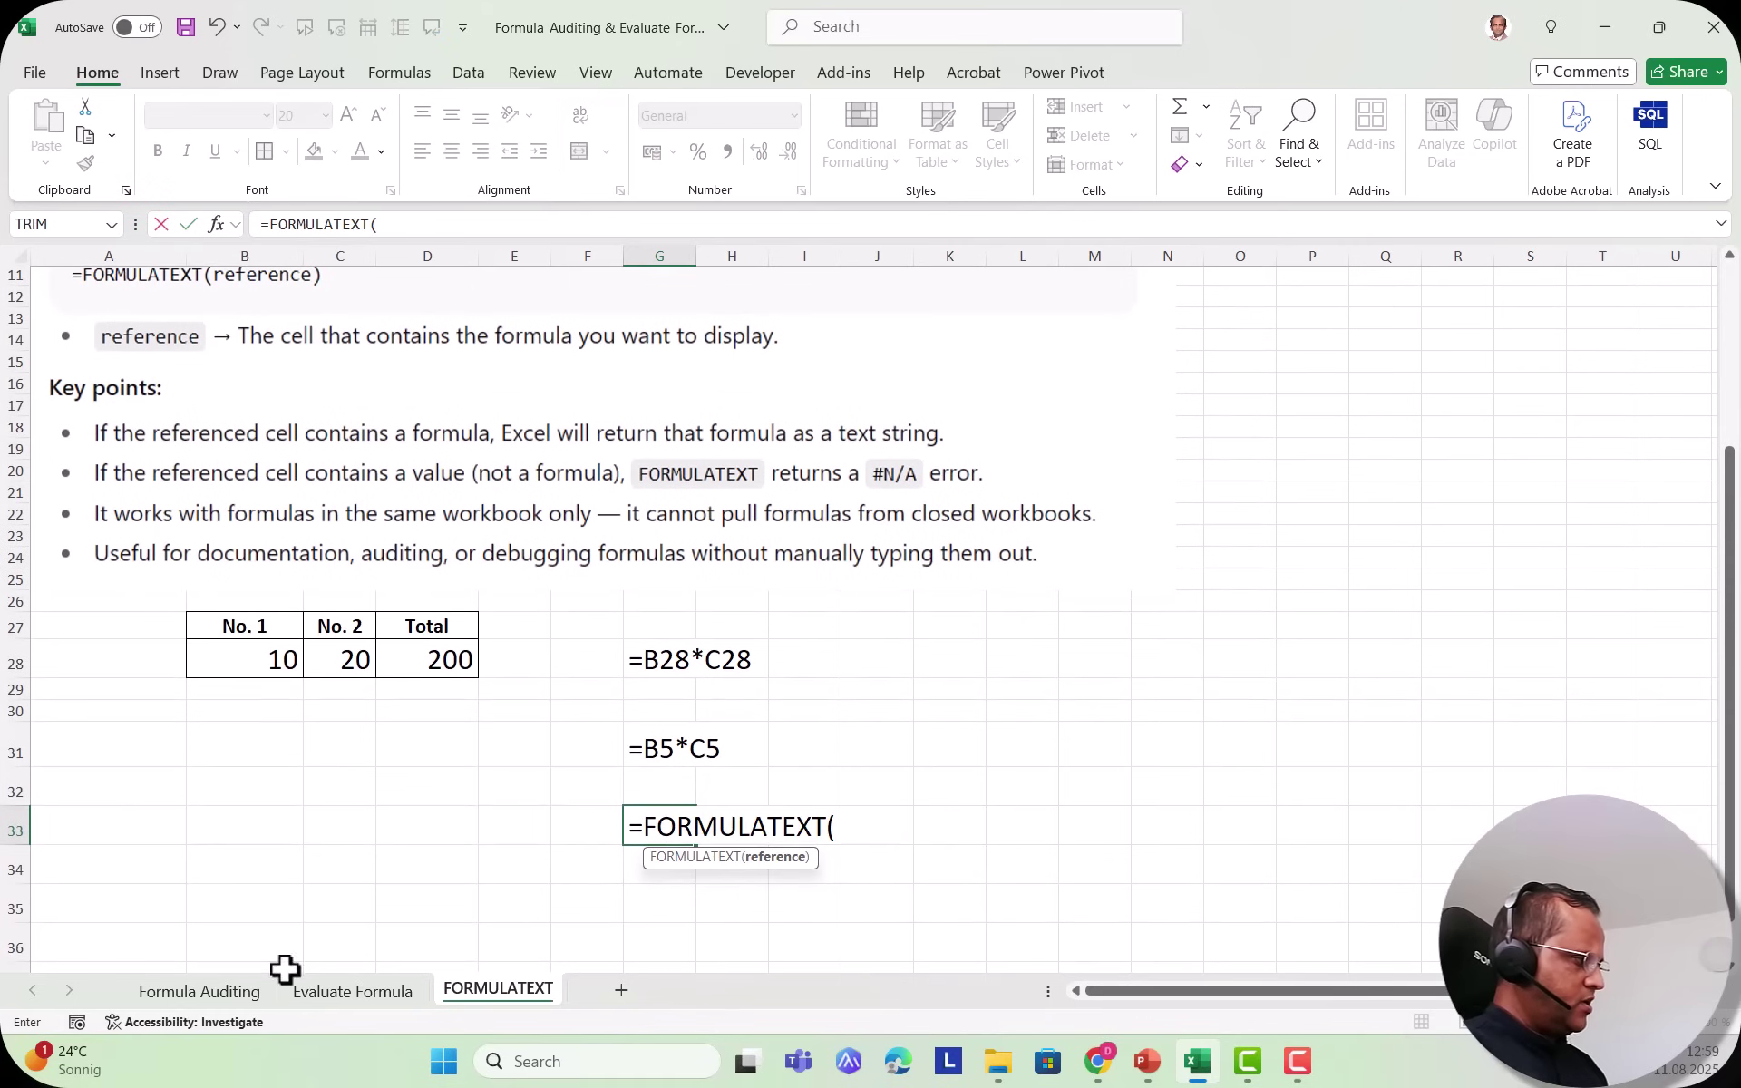
pyautogui.click(216, 998)
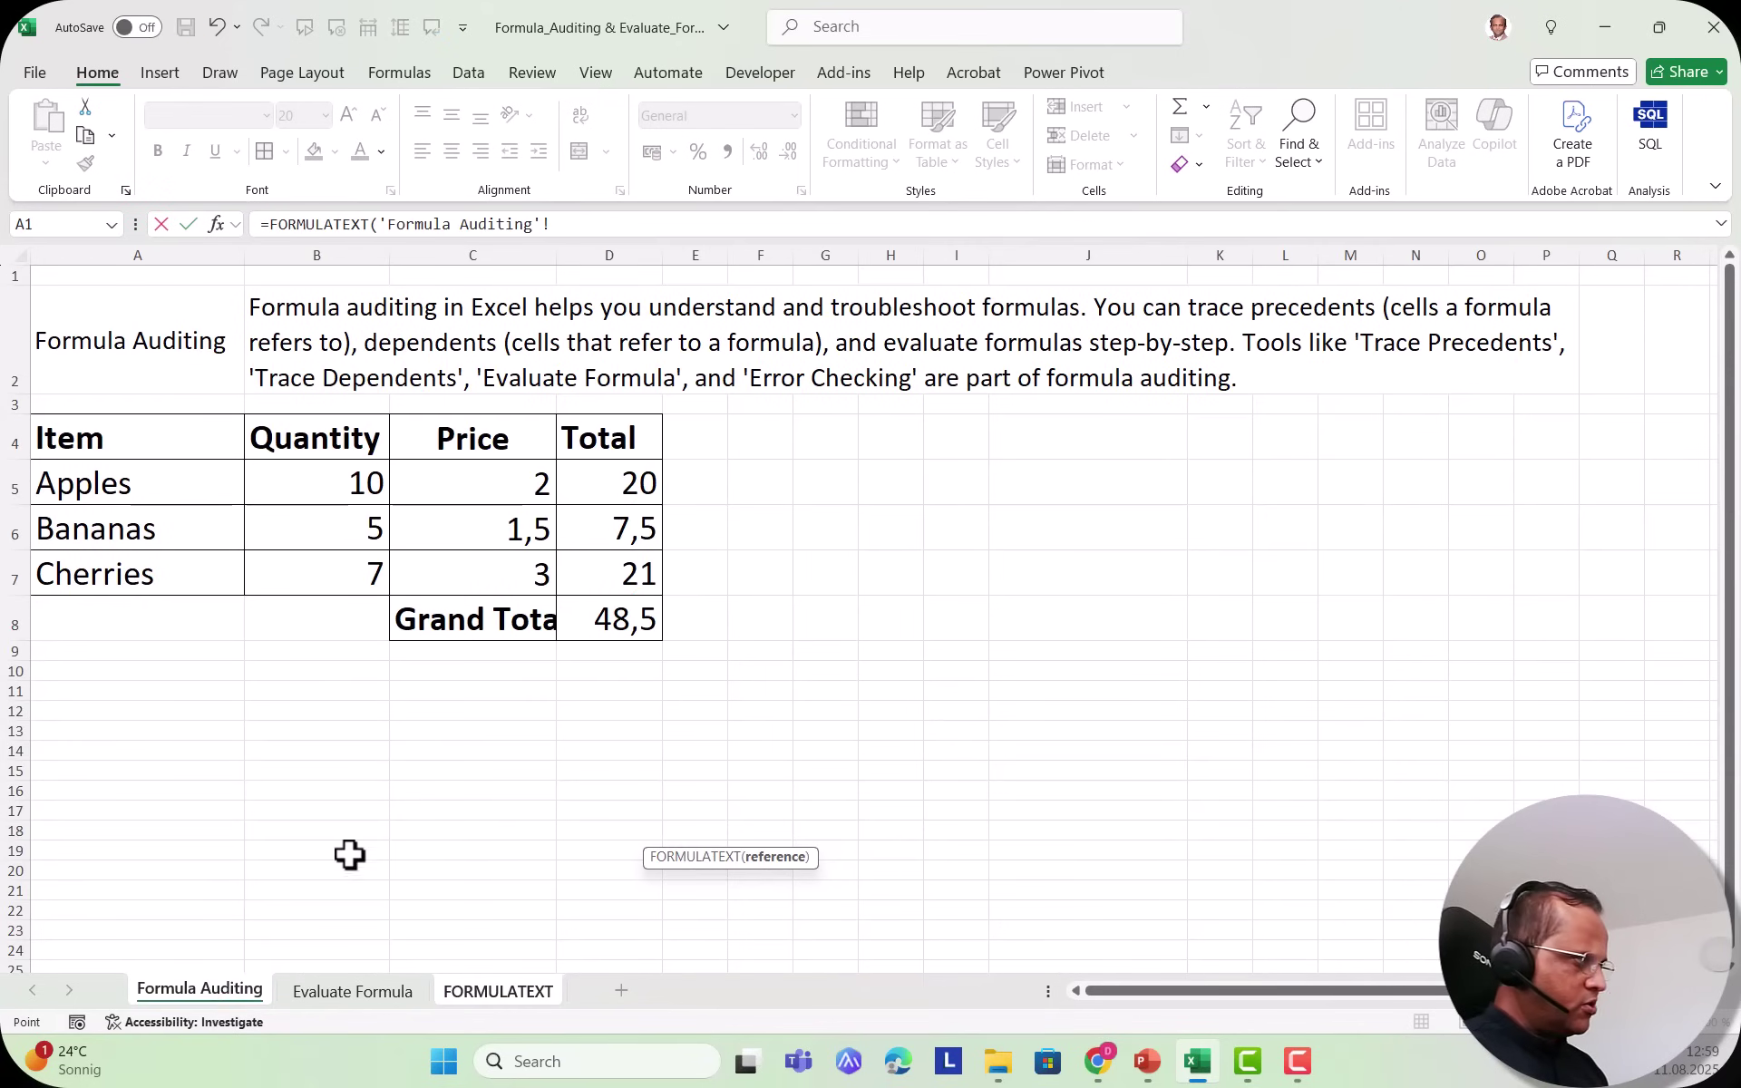
pyautogui.click(623, 617)
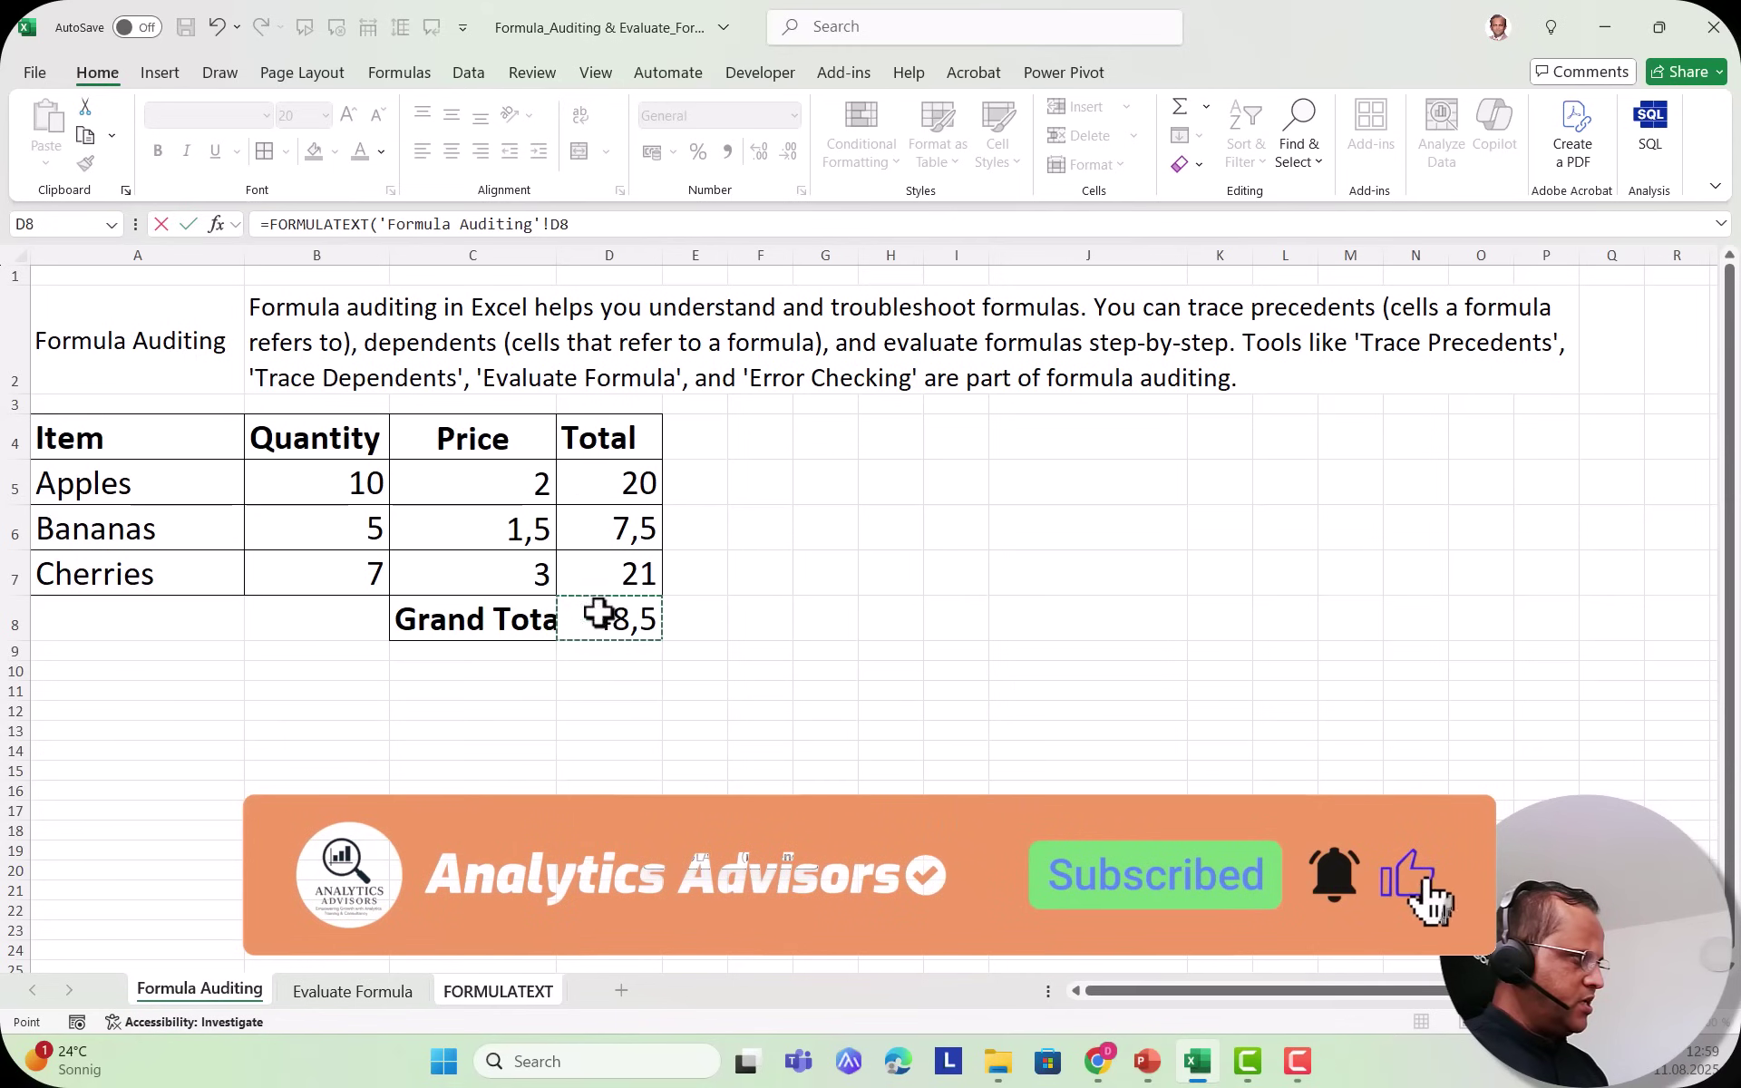
pyautogui.click(601, 224)
pyautogui.write(')')
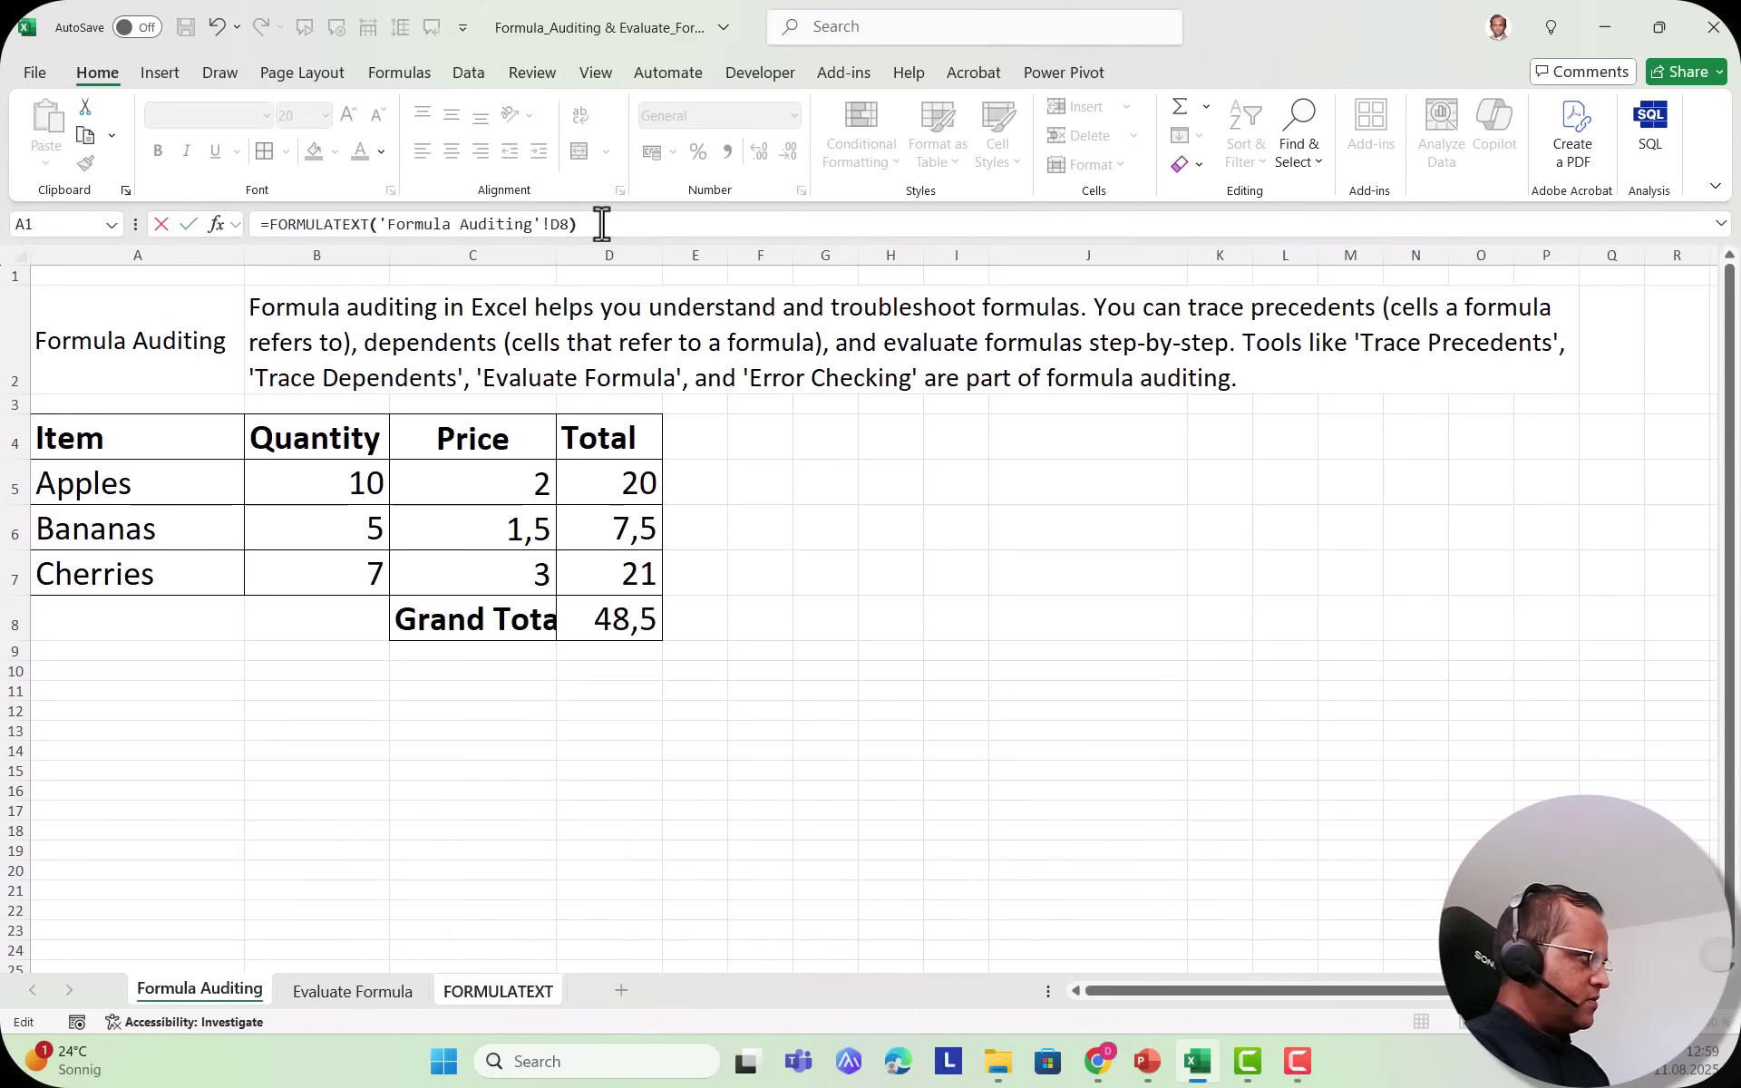
pyautogui.press('Return')
pyautogui.click(639, 825)
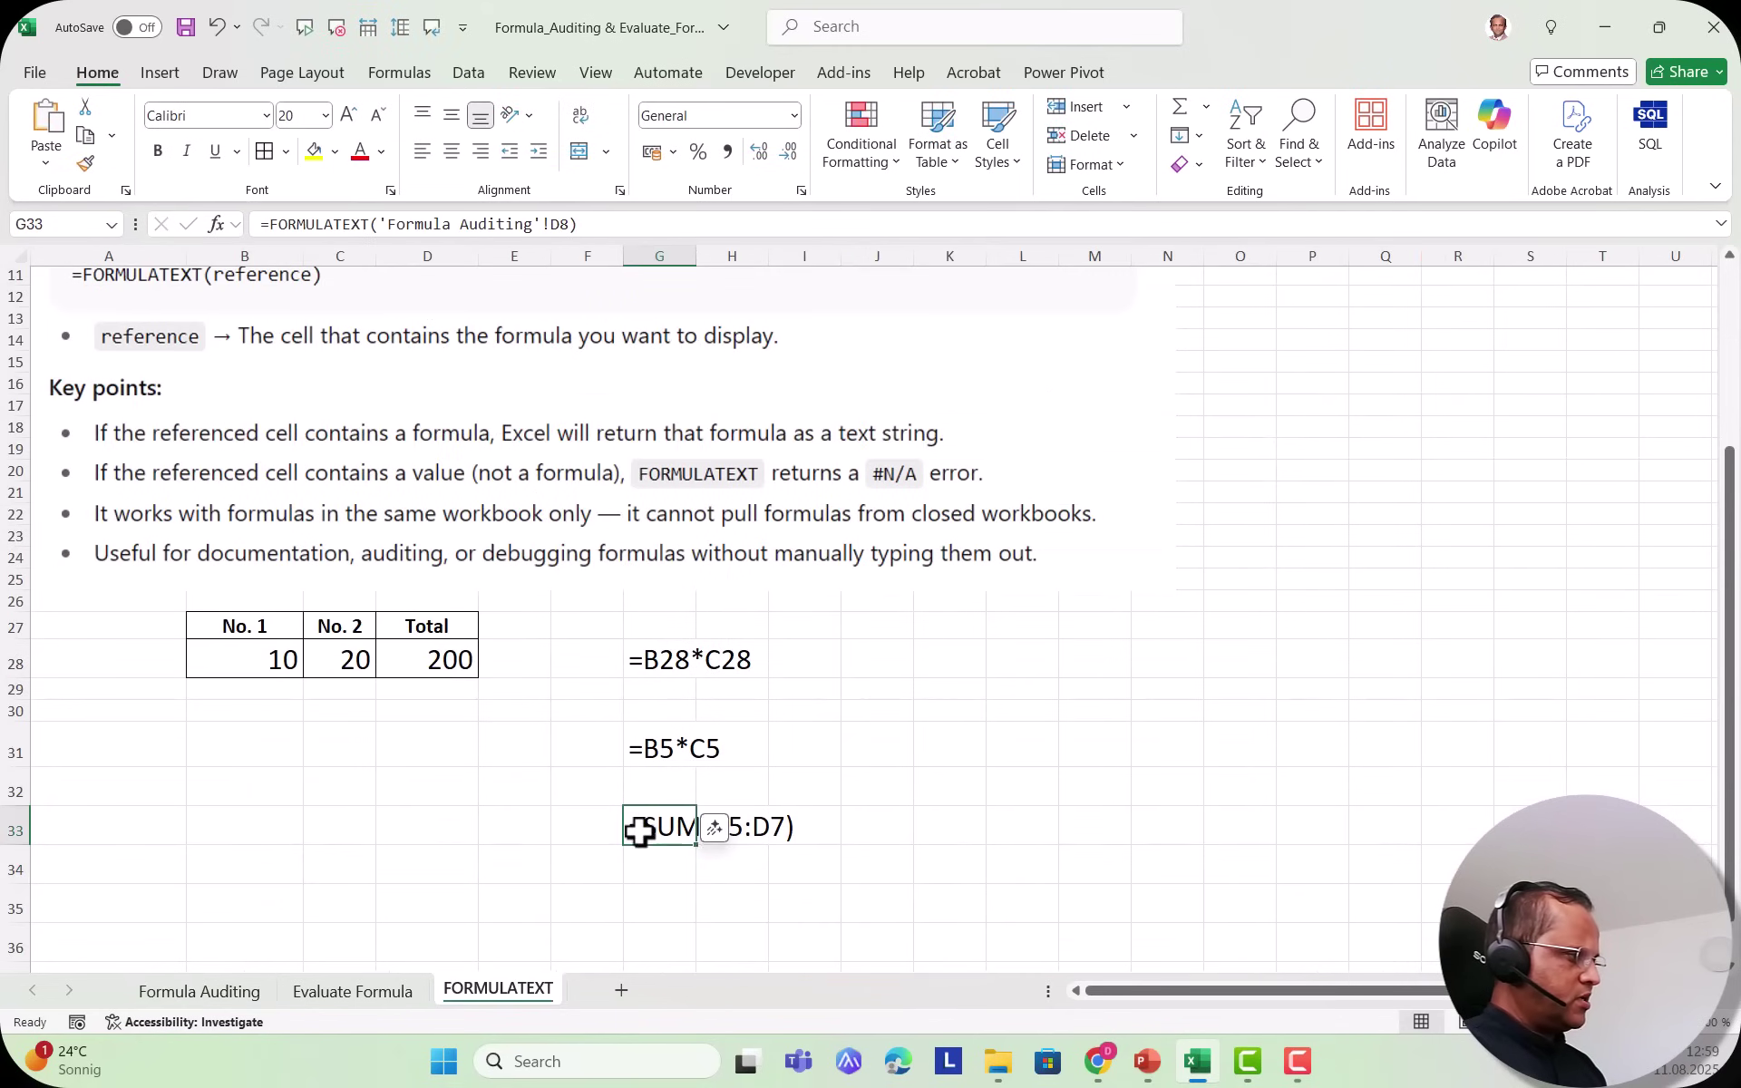